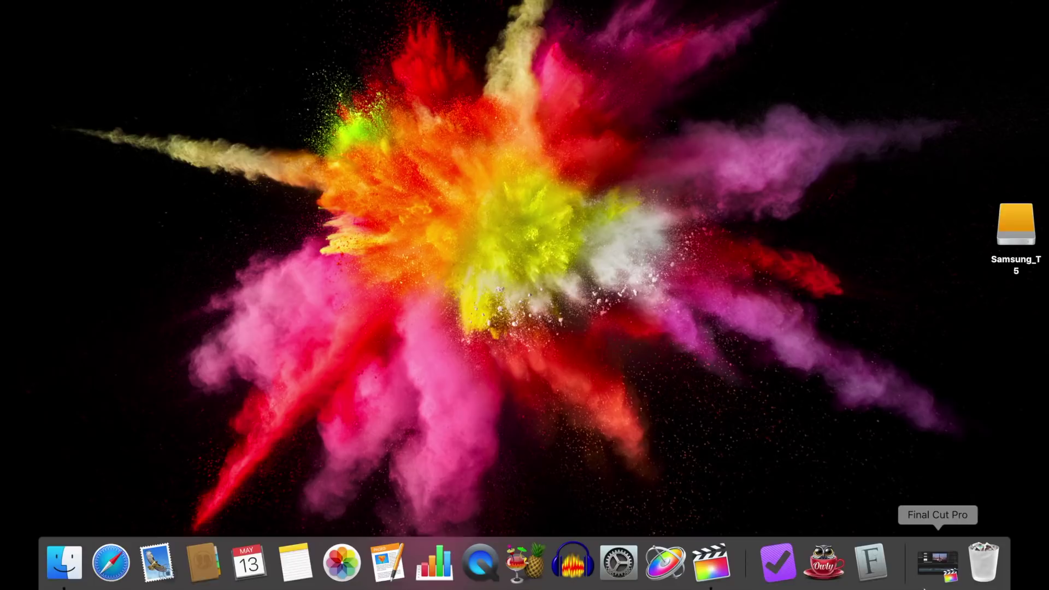
Step: Preview the demo title in Final Cut Pro, then choose Final Cut Title in Motion's Project Browser
left_click(933, 574)
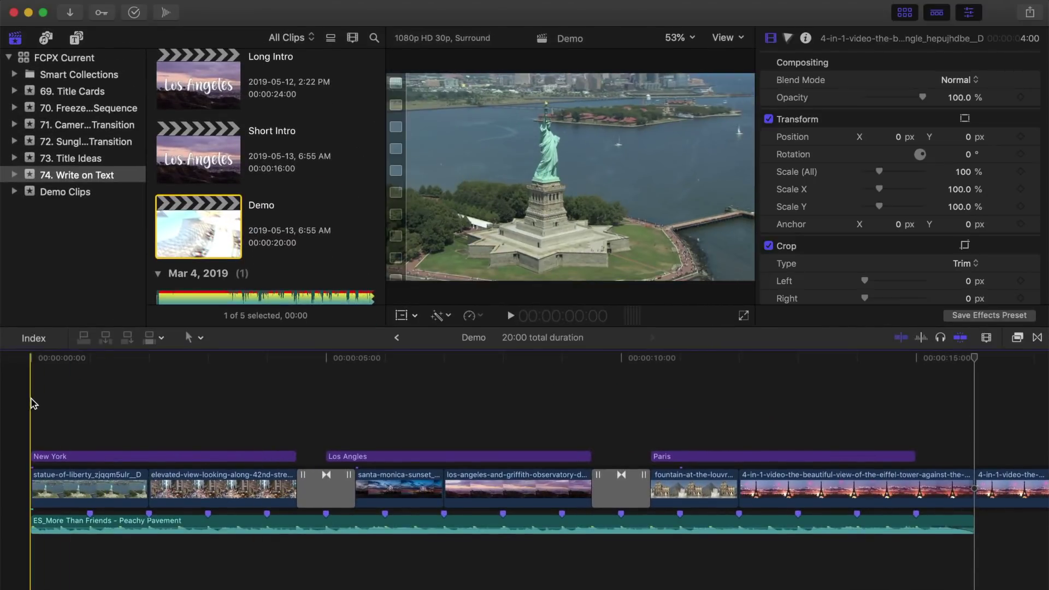
key("space")
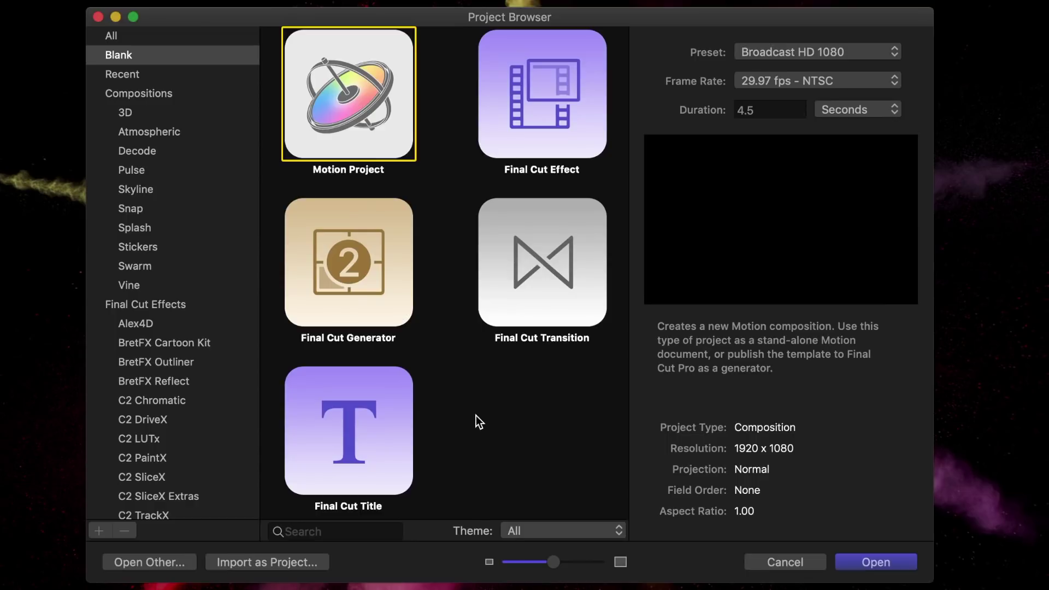
left_click(374, 438)
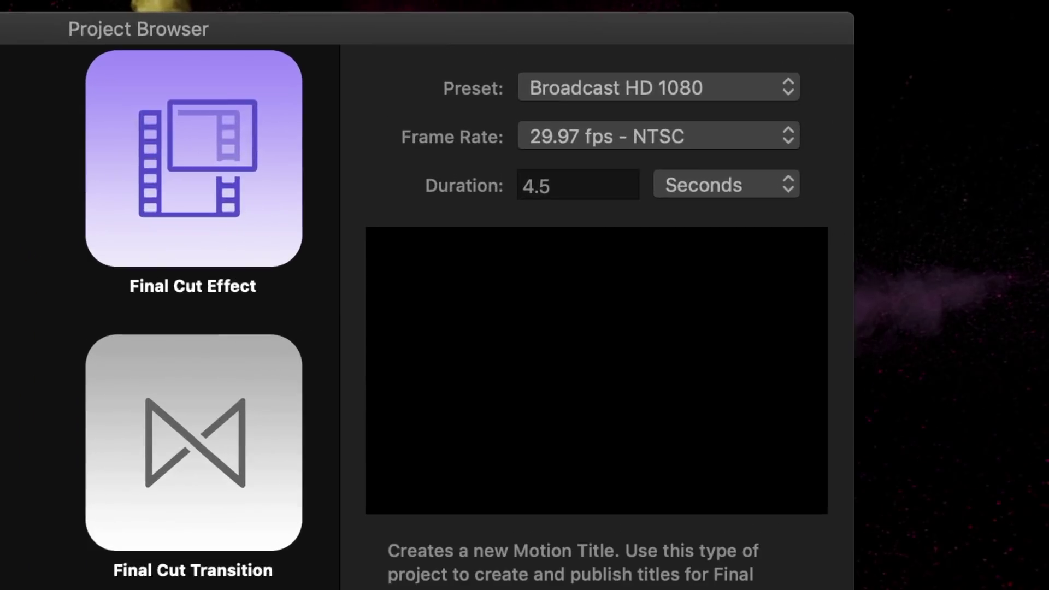
Step: Create the title project at Broadcast HD 1080, 30 fps, 4.5 seconds long
left_click(787, 88)
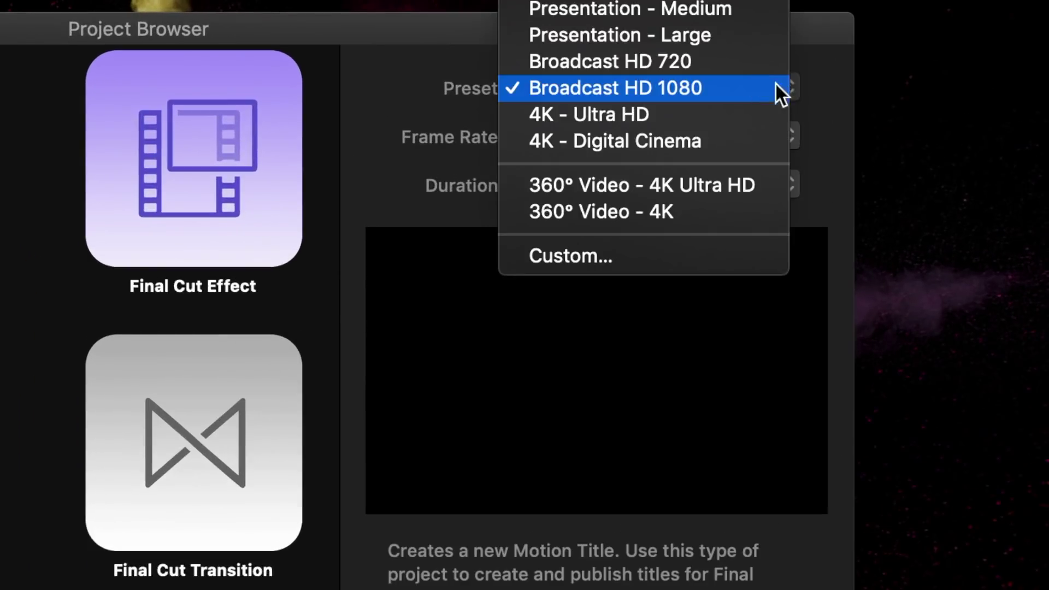
left_click(716, 89)
left_click(787, 137)
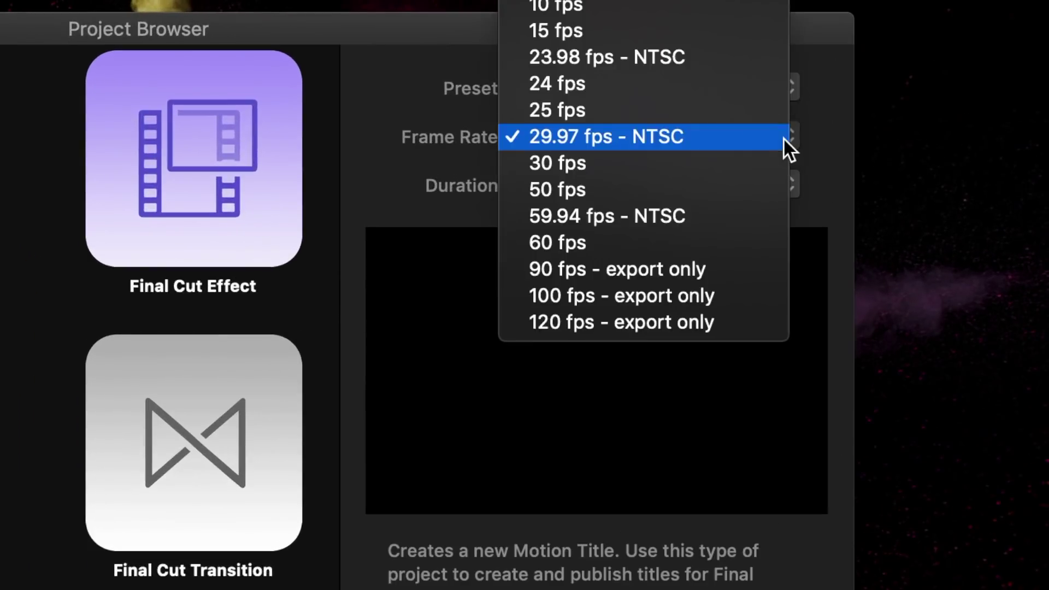
left_click(733, 164)
left_click(598, 190)
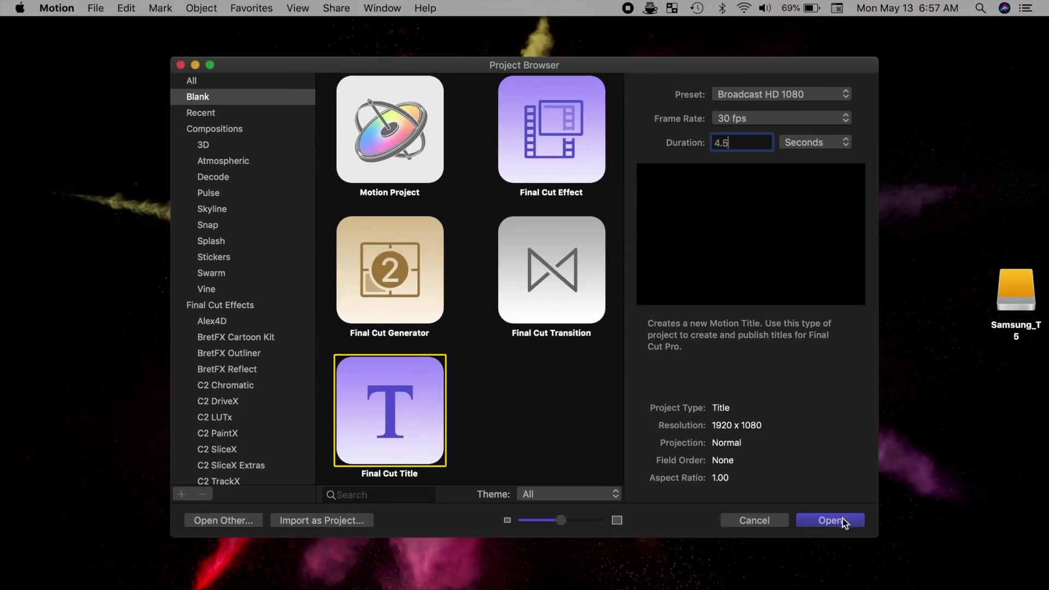
left_click(843, 522)
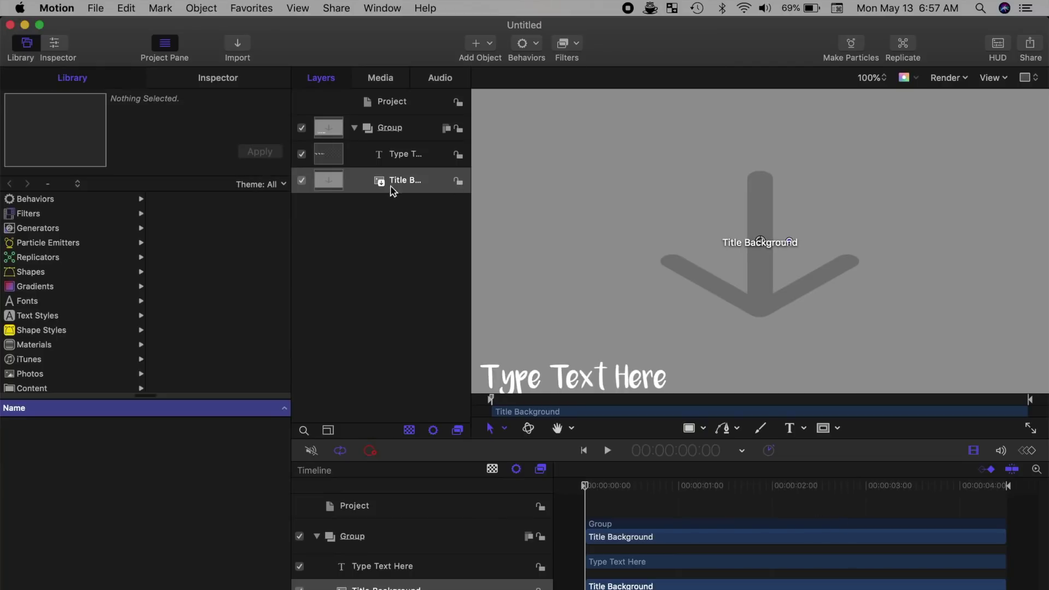
Step: Delete the Type Text Here and Title Background placeholder layers
left_click(398, 157)
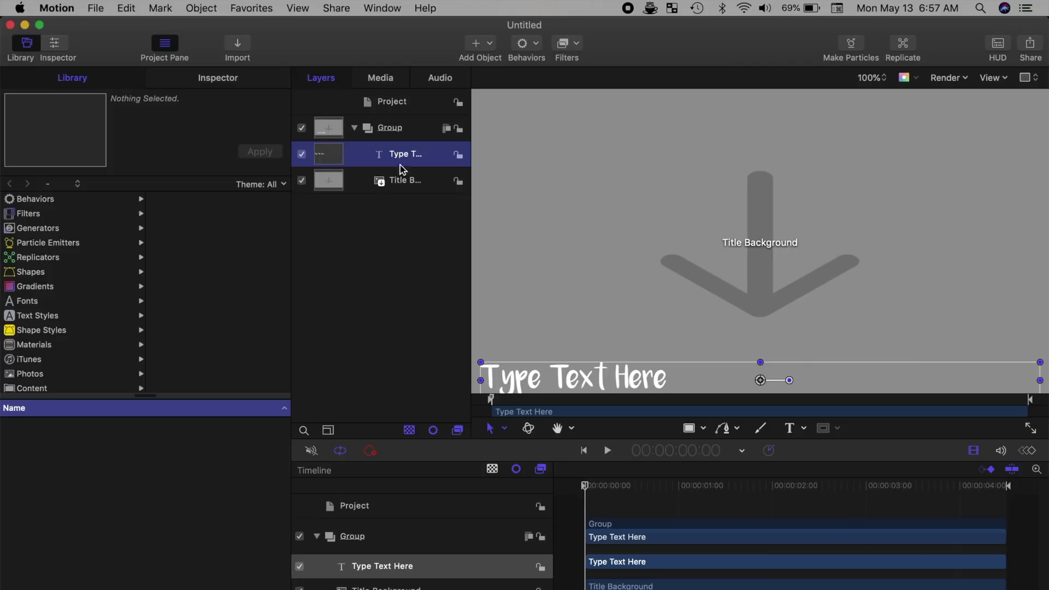
left_click(403, 181, "shift")
key("Delete")
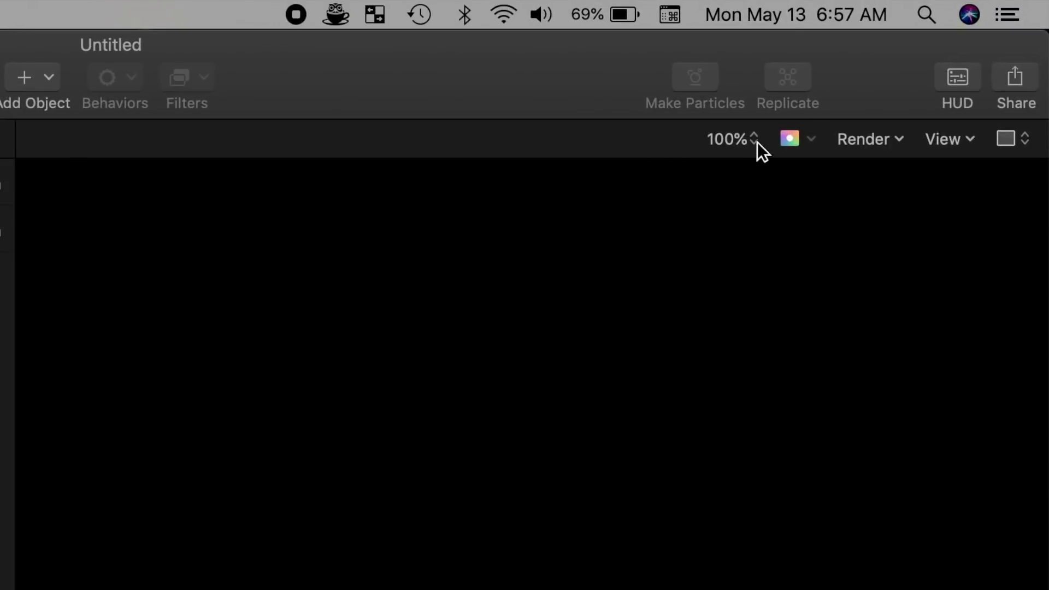
Step: Fit the canvas in view and show the HUD, moved aside
left_click(757, 141)
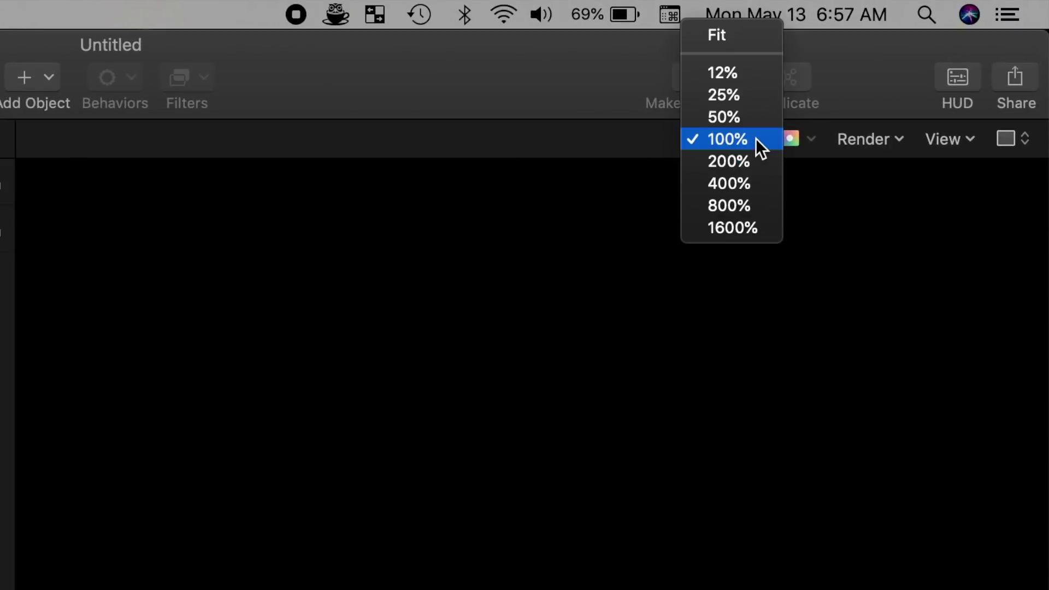
left_click(731, 34)
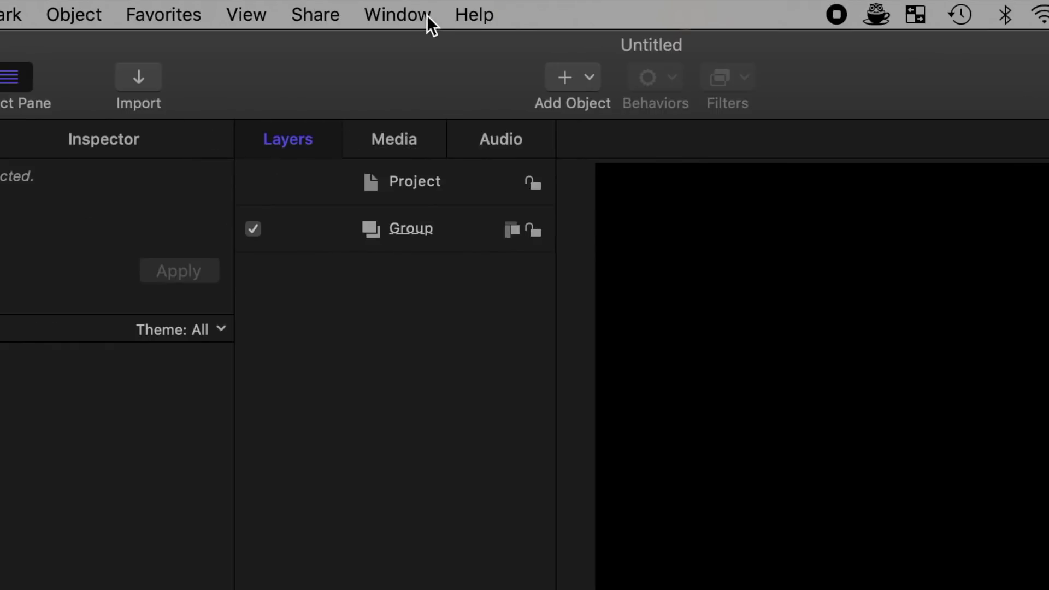
left_click(426, 16)
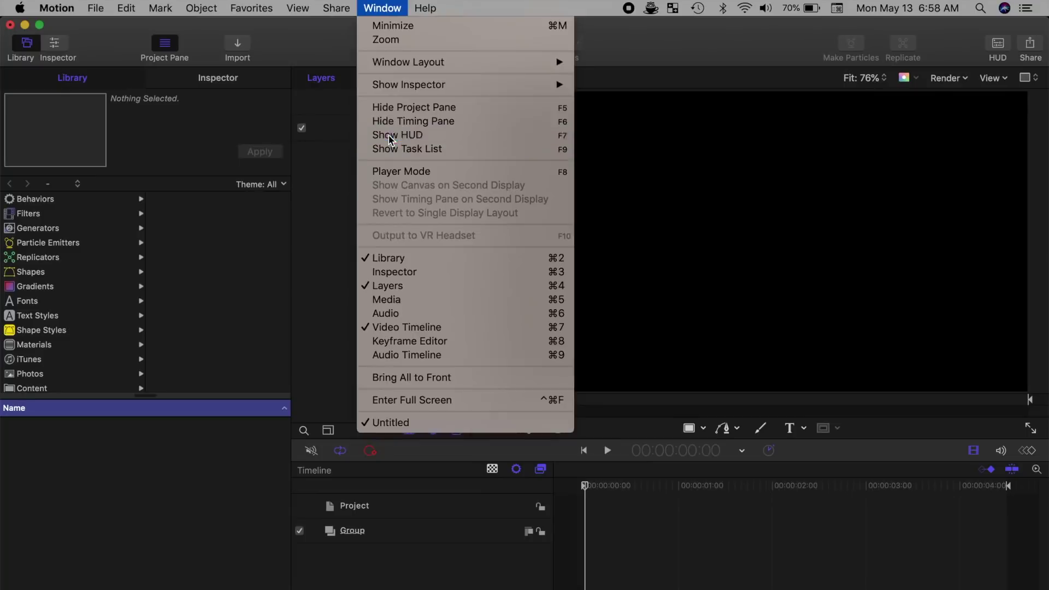
left_click(410, 245)
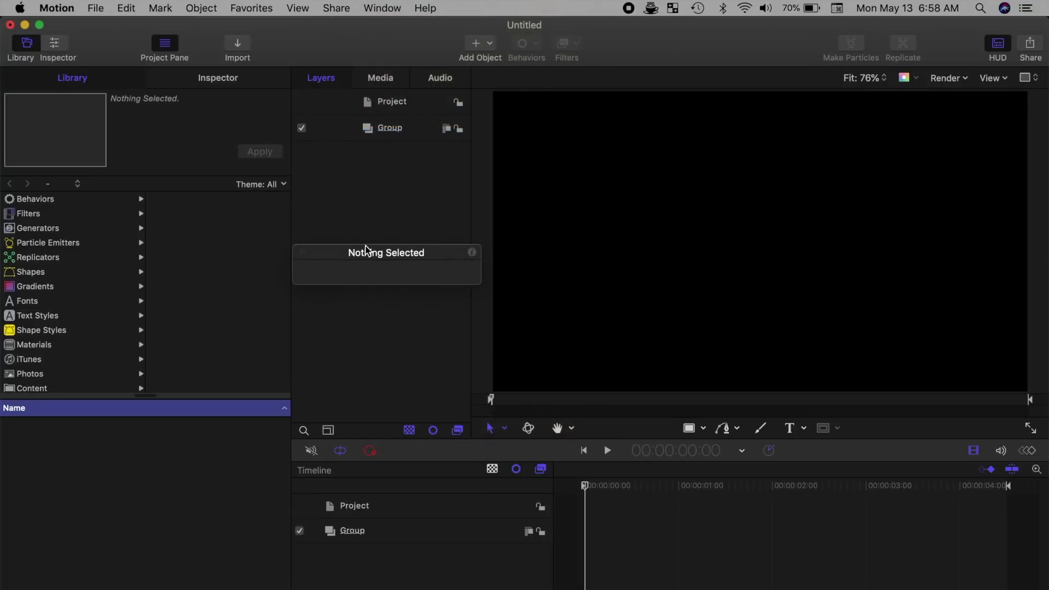
left_click_drag(365, 253, 119, 446)
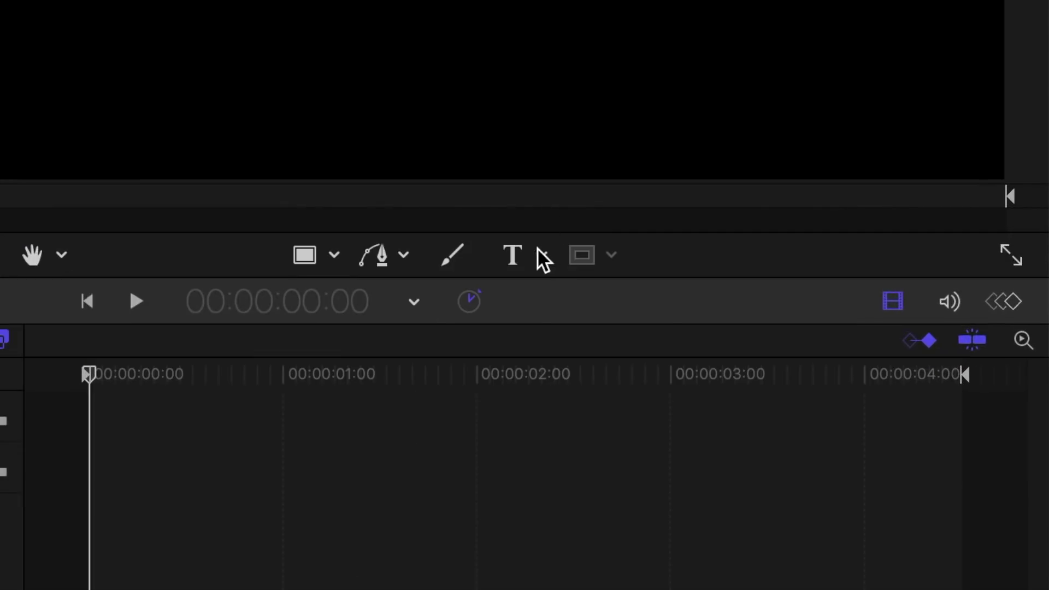
Step: Draw a text box across the canvas and type 'Paris'
left_click(538, 250)
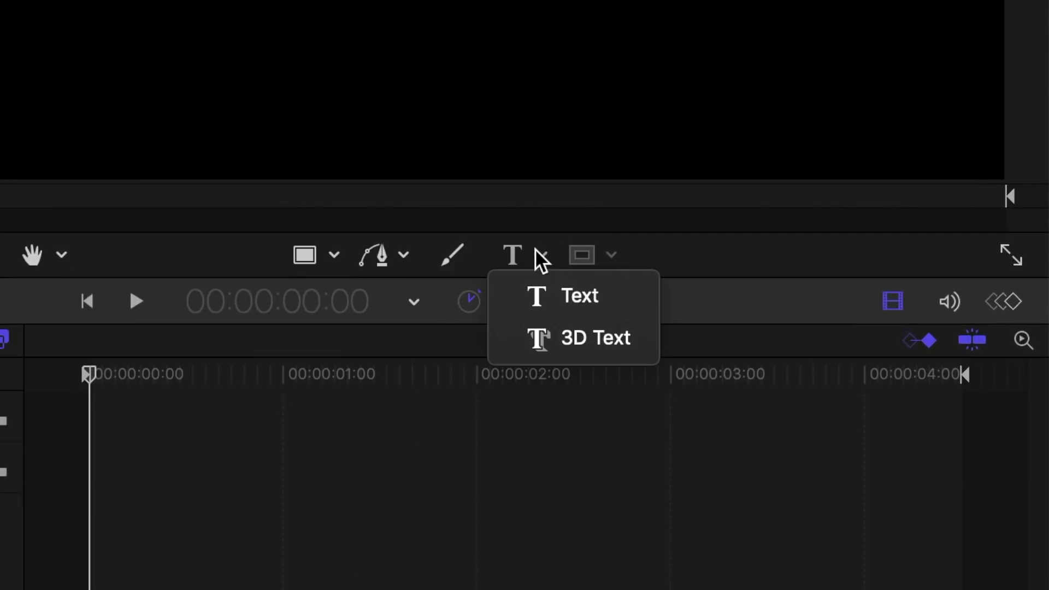
left_click(553, 291)
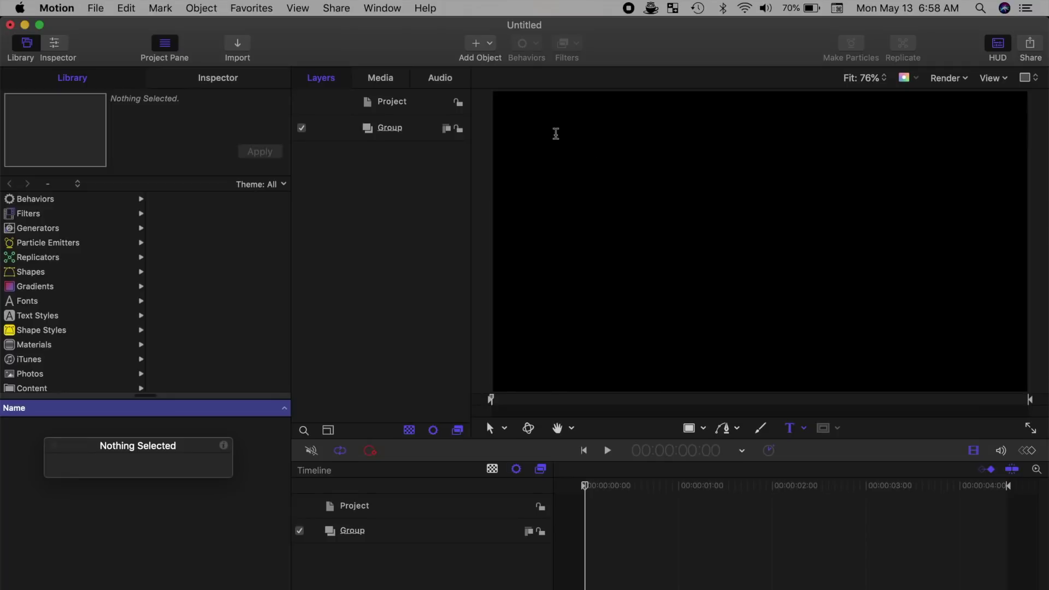
left_click_drag(553, 131, 974, 365)
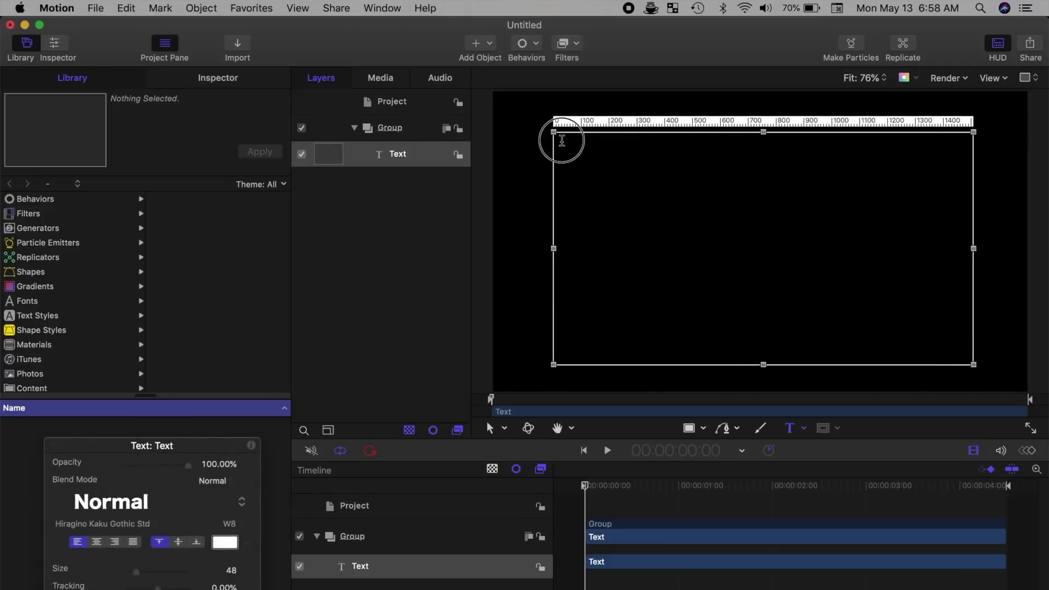
type("Paris")
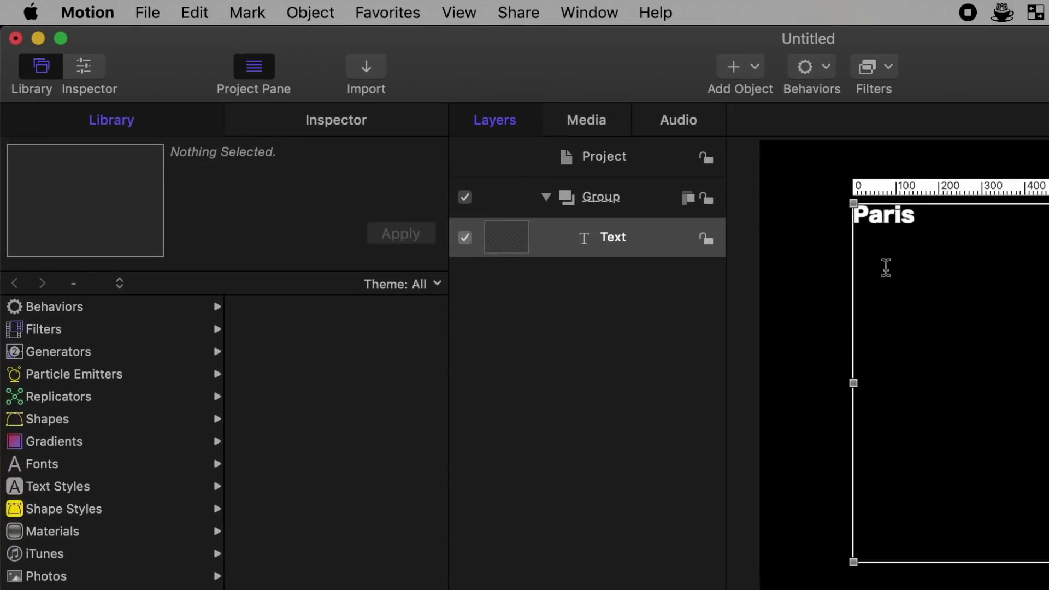
Step: Set the Paris text alignment to Center and Middle in the Inspector
left_click(343, 126)
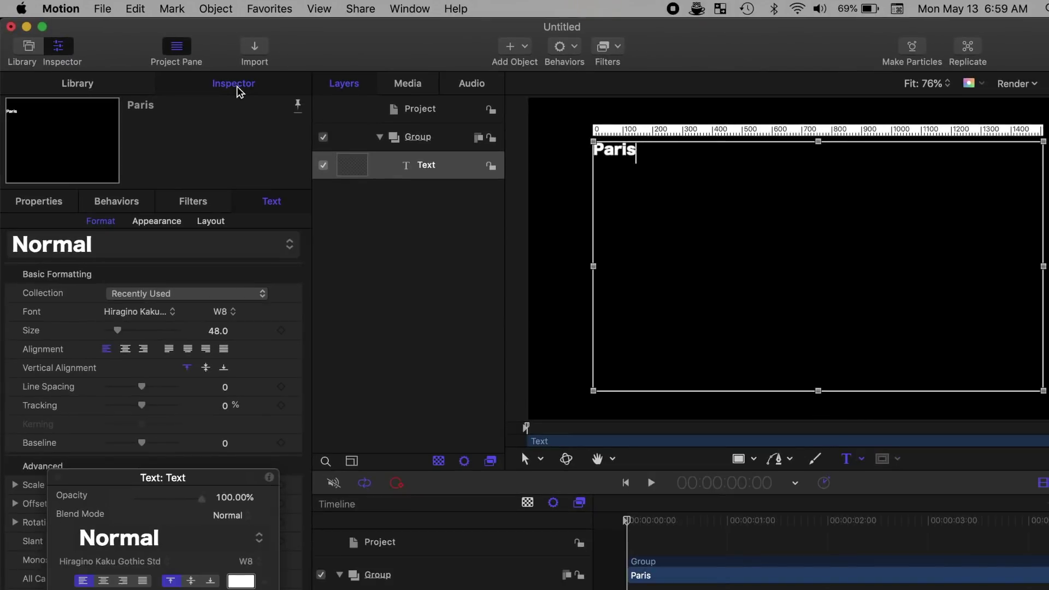
left_click(126, 349)
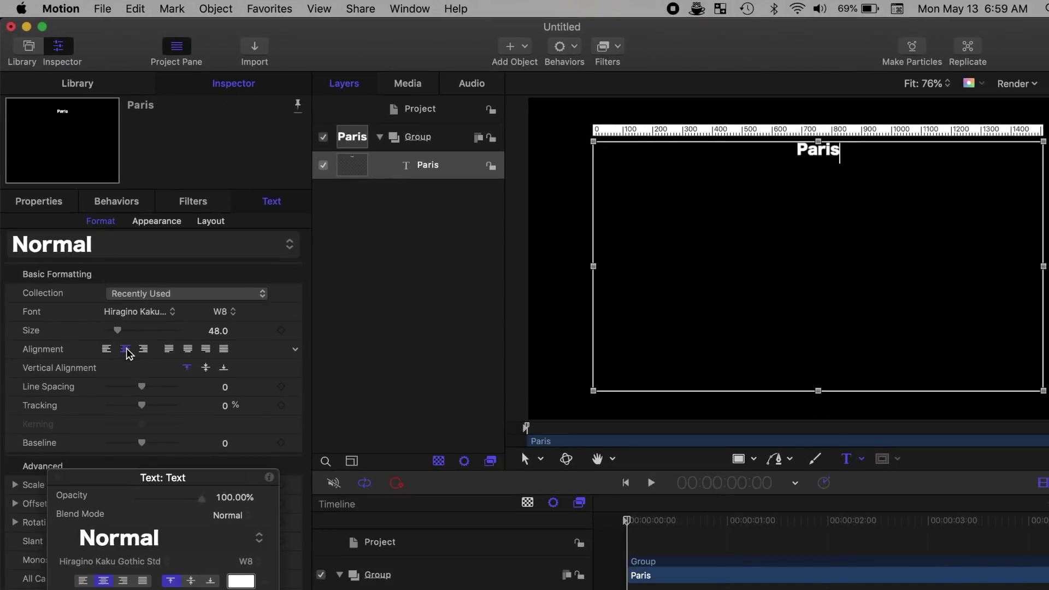
left_click(206, 367)
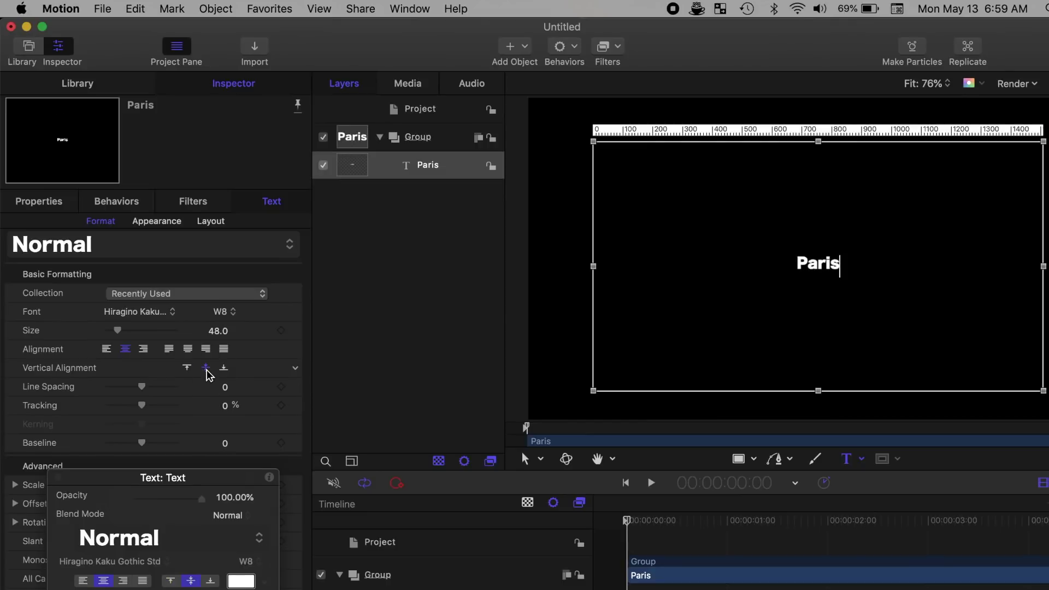
Step: Set the Paris font to Luna from the Handwritten collection
left_click(263, 295)
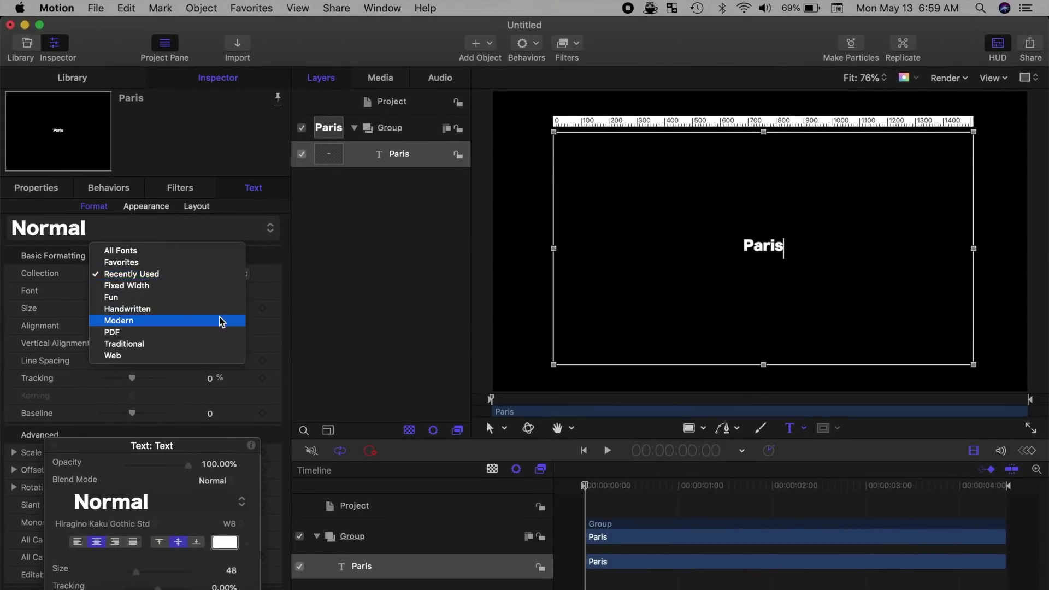
left_click(222, 310)
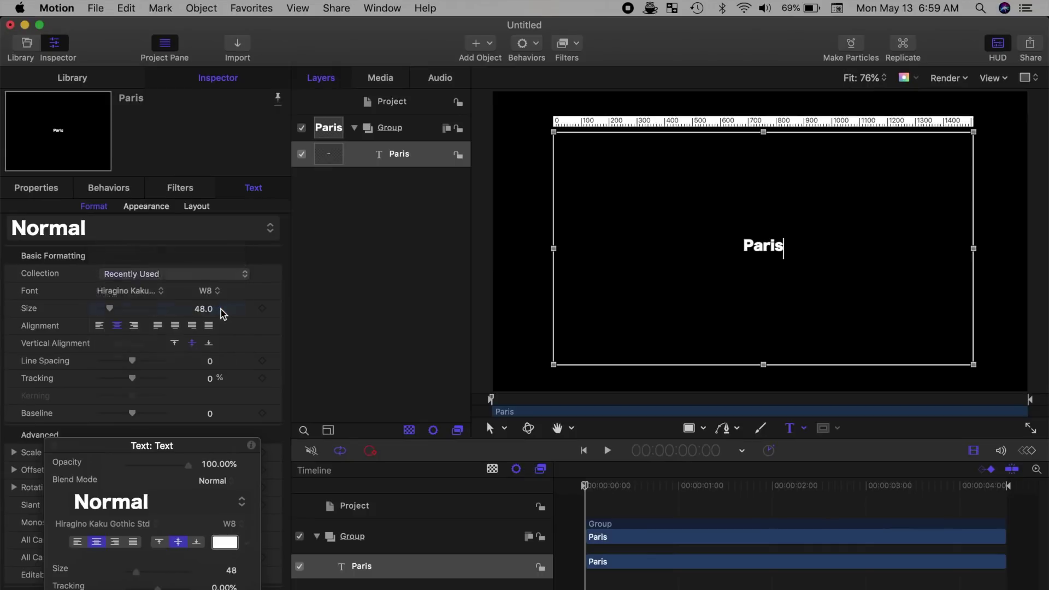
left_click(174, 294)
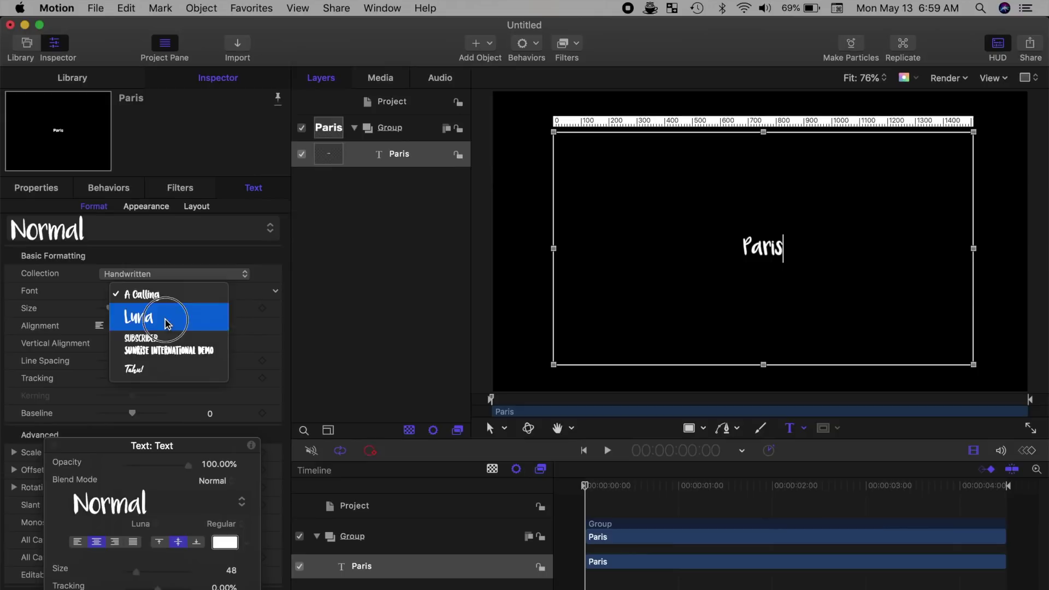
left_click(167, 323)
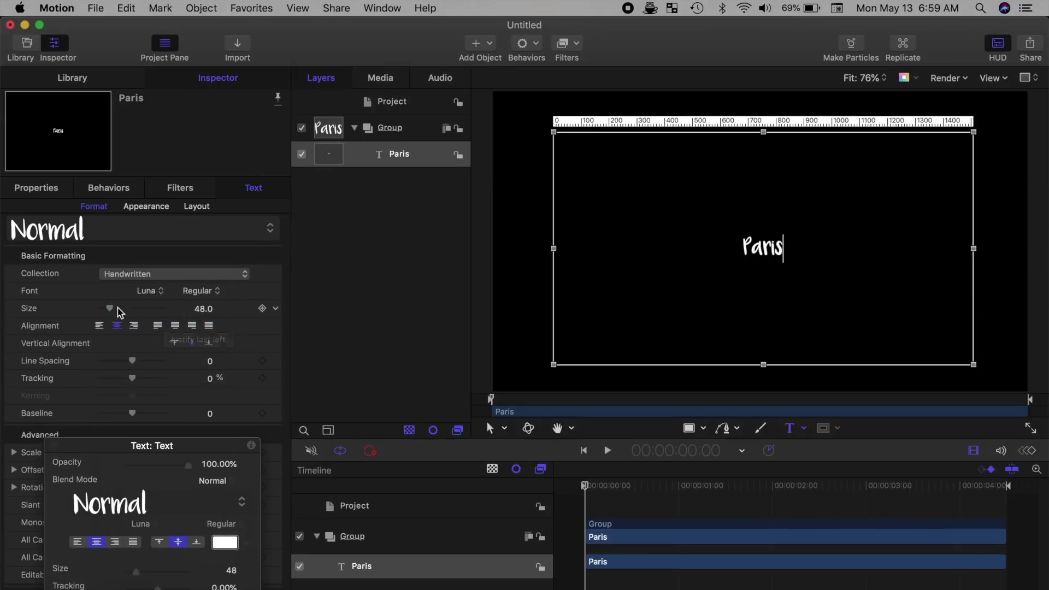
Step: Enlarge the text to about 363 points and centre its Group at 0, 0
left_click_drag(111, 308, 206, 313)
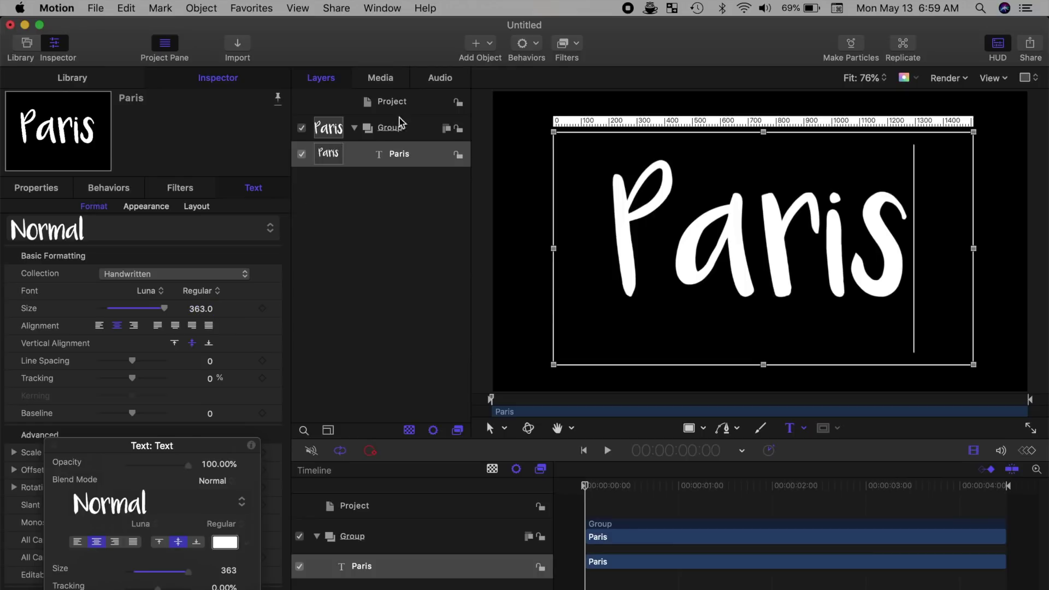
left_click(389, 129)
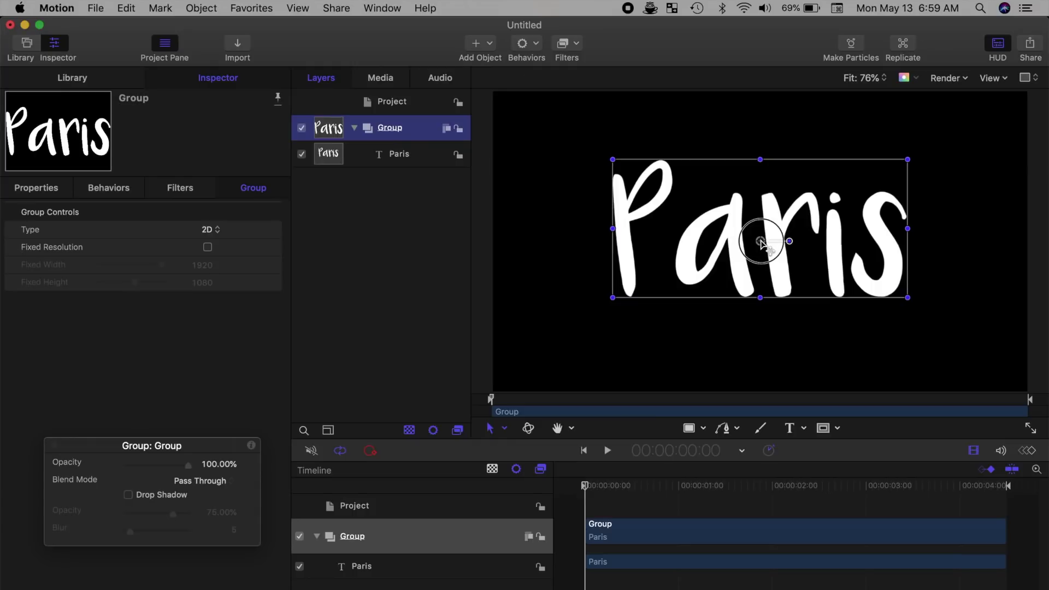
mouse_move(762, 242)
left_mouse_down()
mouse_move(762, 263)
mouse_move(764, 244)
left_mouse_up()
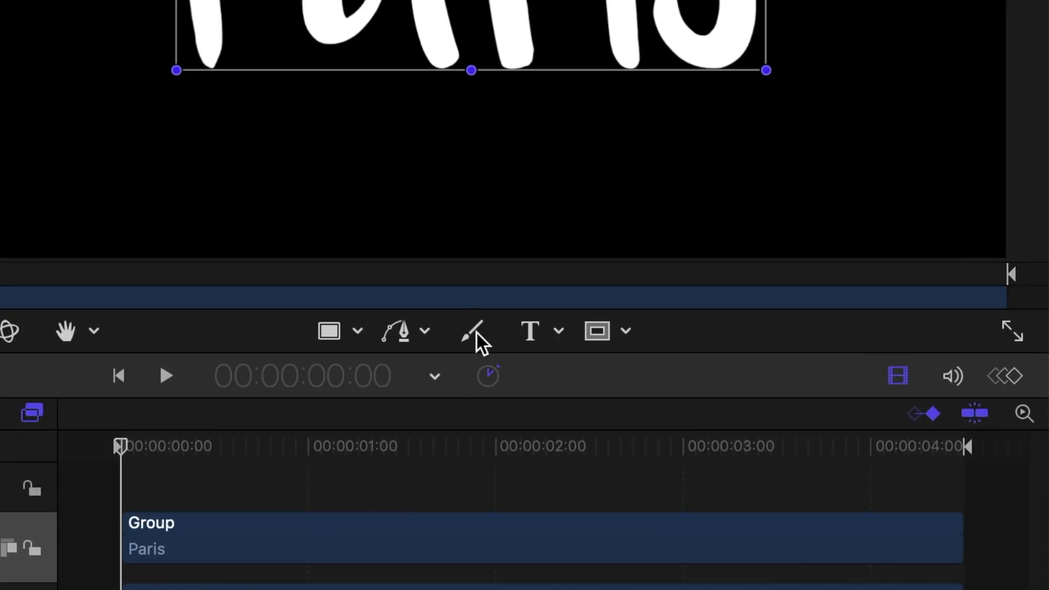
Step: Pick the Paint Stroke tool with Write On and Smoothing on and width near 74 pixels
left_click(471, 337)
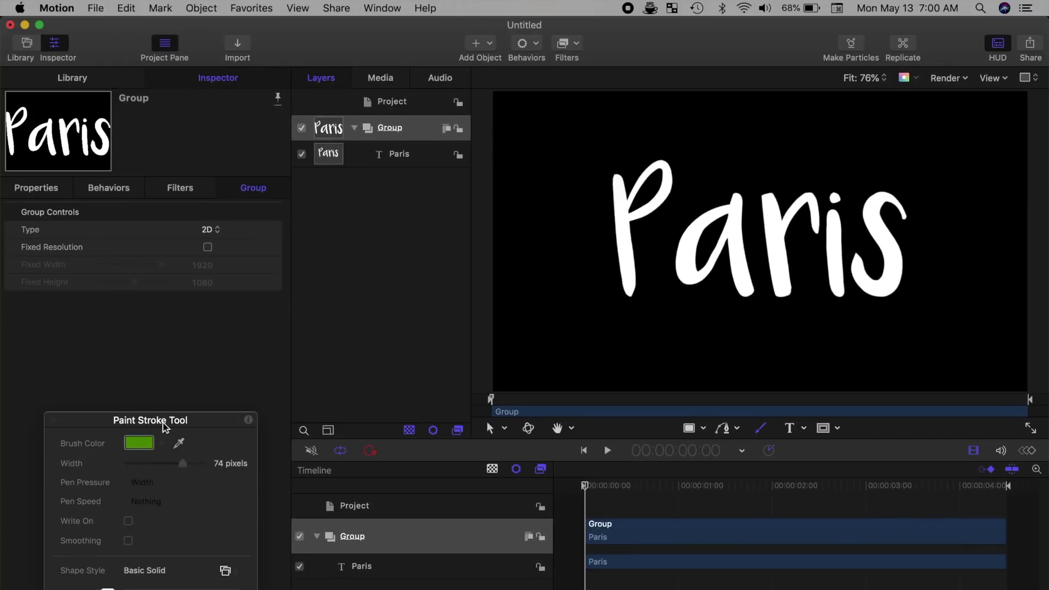
left_click_drag(163, 424, 161, 329)
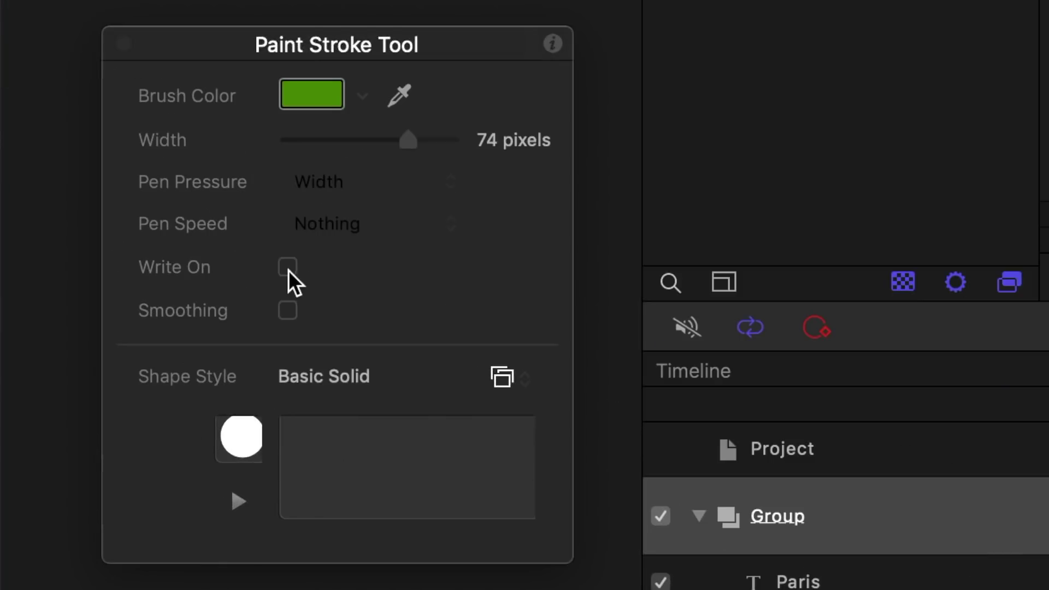
left_click(287, 269)
left_click(287, 313)
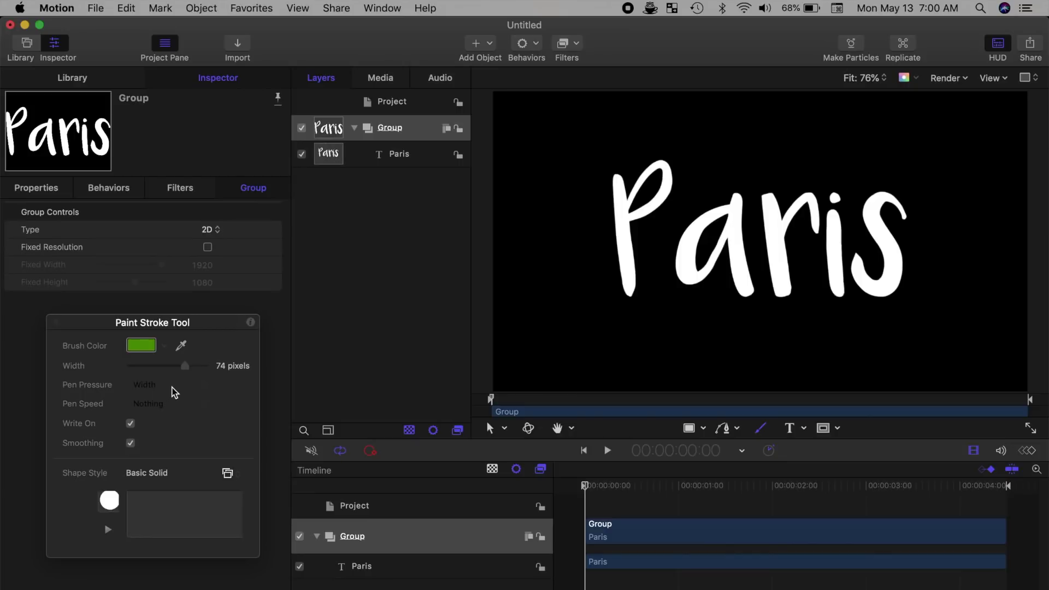
mouse_move(186, 374)
left_mouse_down()
mouse_move(176, 373)
mouse_move(187, 375)
left_mouse_up()
left_click_drag(186, 366, 186, 366)
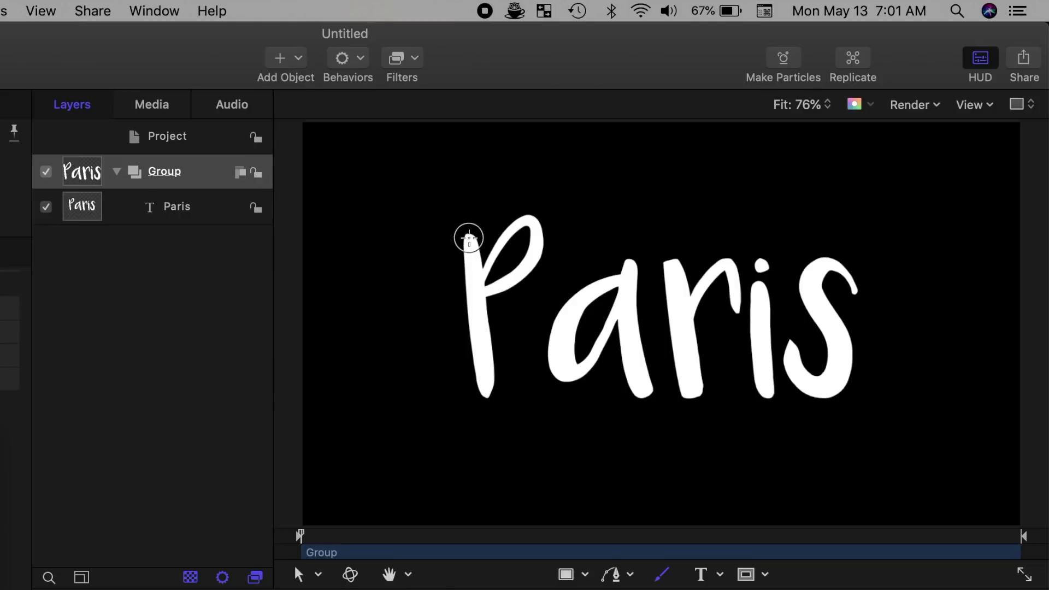
Step: Paint one continuous stroke from the P through the s, then play to watch it write on
left_click(469, 240)
left_click_drag(469, 240, 484, 389)
mouse_move(479, 301)
left_mouse_down()
mouse_move(489, 259)
mouse_move(518, 226)
mouse_move(532, 224)
mouse_move(528, 261)
mouse_move(483, 292)
mouse_move(604, 273)
mouse_move(608, 284)
mouse_move(569, 328)
mouse_move(563, 367)
mouse_move(577, 373)
mouse_move(631, 267)
mouse_move(637, 378)
mouse_move(670, 264)
mouse_move(690, 385)
mouse_move(688, 303)
mouse_move(701, 284)
mouse_move(715, 269)
mouse_move(728, 273)
mouse_move(733, 306)
mouse_move(762, 287)
mouse_move(764, 389)
mouse_move(816, 462)
mouse_move(867, 452)
mouse_move(887, 371)
mouse_move(867, 306)
mouse_move(830, 266)
mouse_move(813, 285)
mouse_move(844, 372)
left_mouse_up()
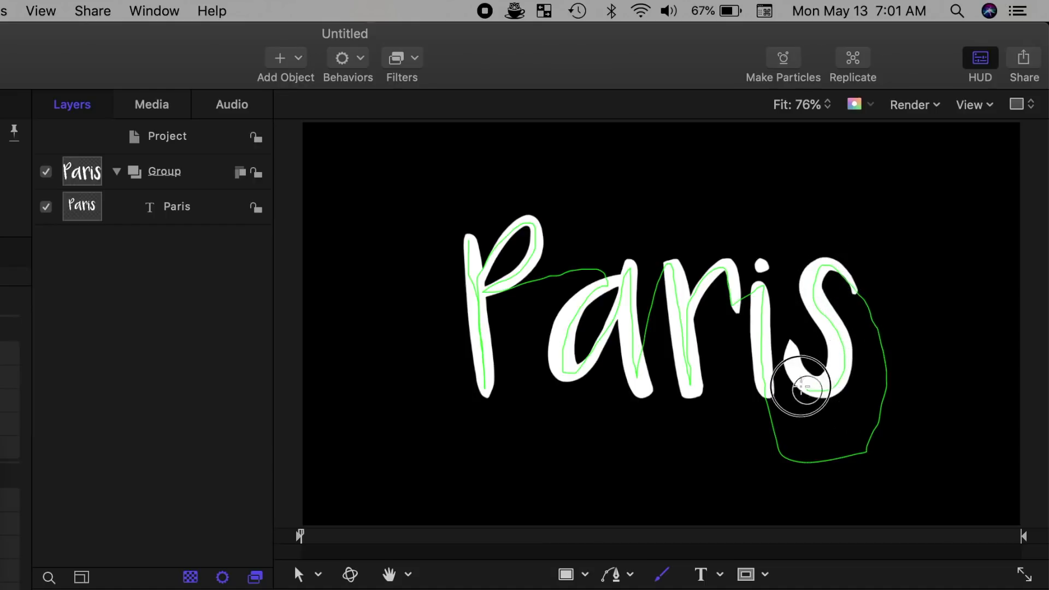
mouse_move(801, 388)
left_mouse_down()
mouse_move(796, 346)
mouse_move(895, 305)
mouse_move(886, 257)
mouse_move(814, 229)
mouse_move(762, 267)
left_mouse_up()
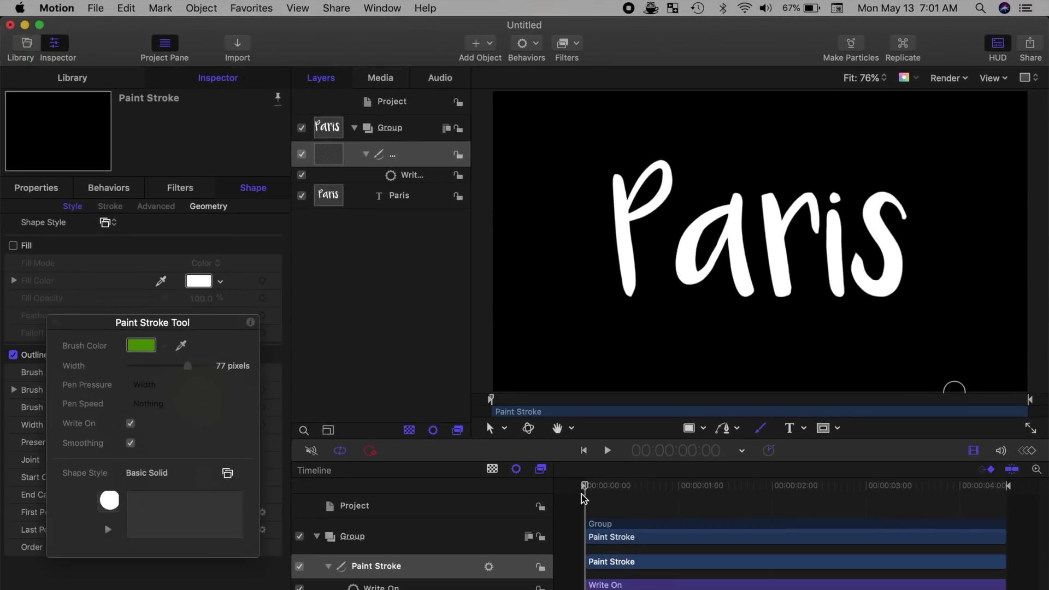
key("space")
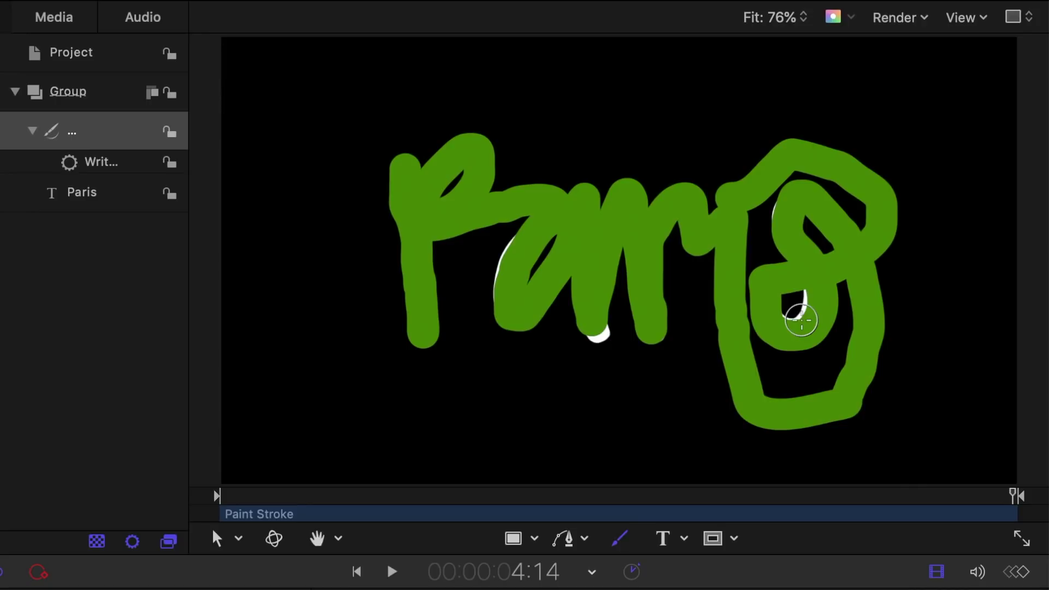
Step: Edit the stroke's control points at 100% zoom, stepping from the first frames
left_click(218, 540)
left_click(218, 540)
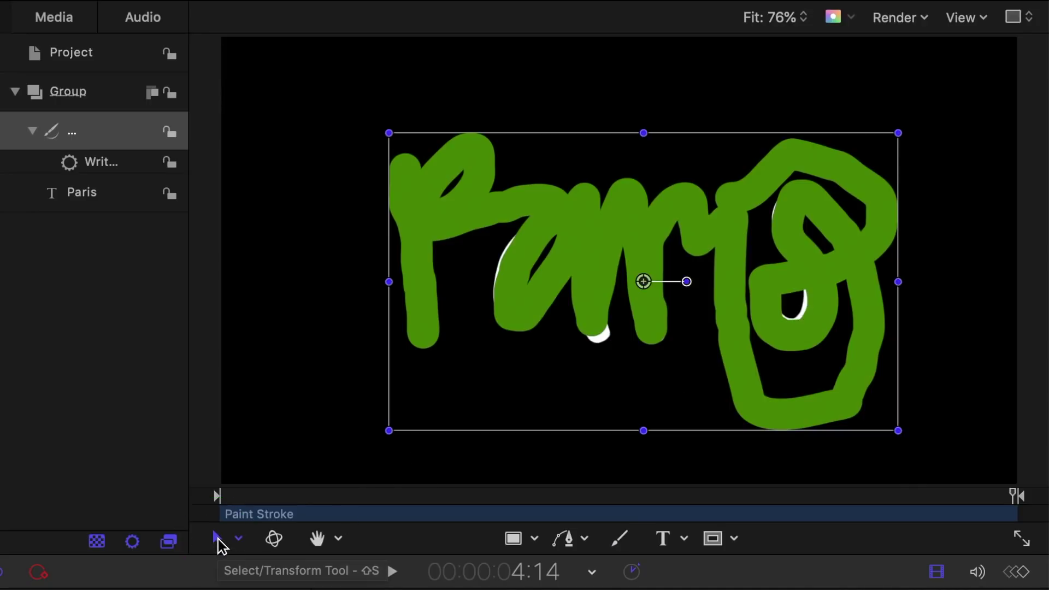
double_click(440, 211)
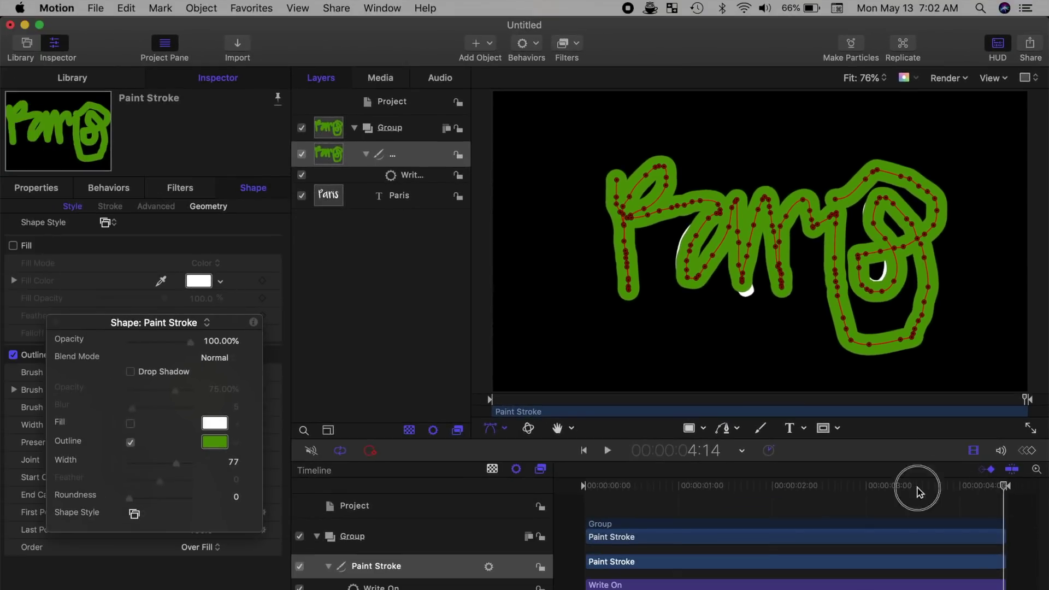
mouse_move(918, 492)
left_mouse_down()
mouse_move(598, 495)
mouse_move(585, 507)
left_mouse_up()
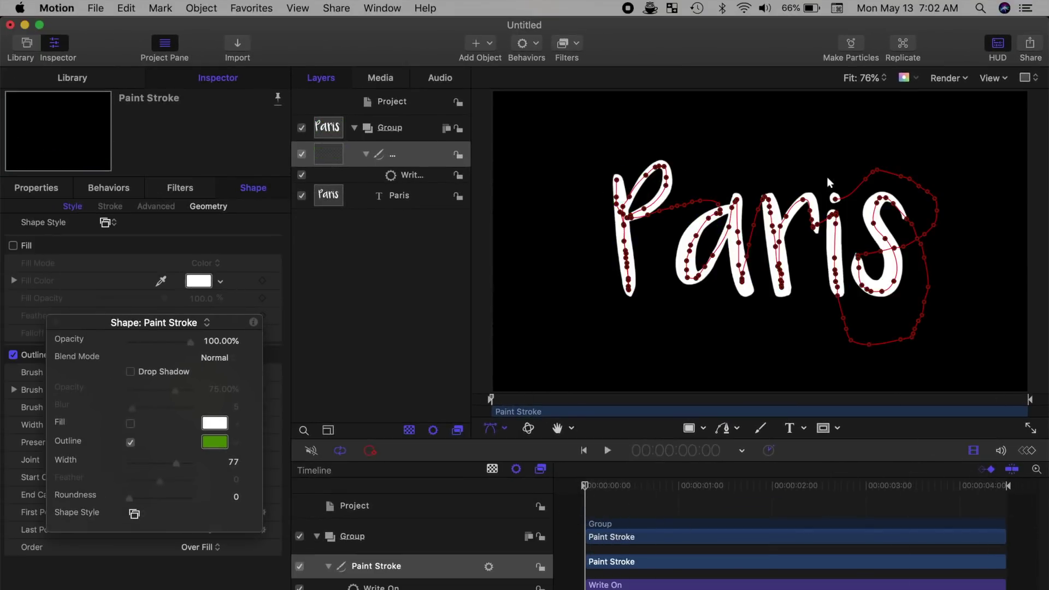
left_click(883, 79)
left_click(877, 137)
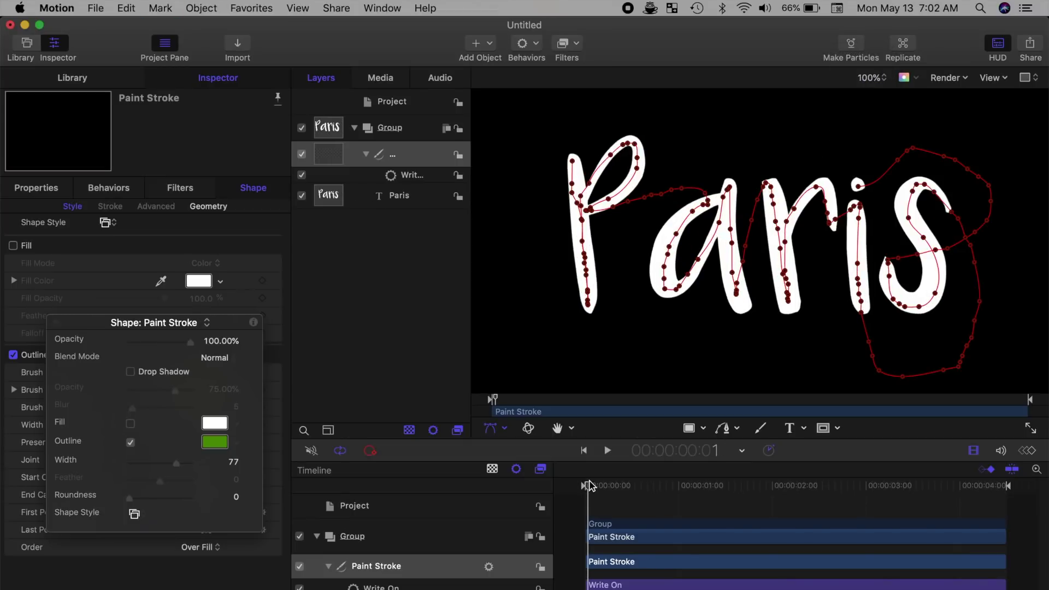
key("Right")
key("Right")
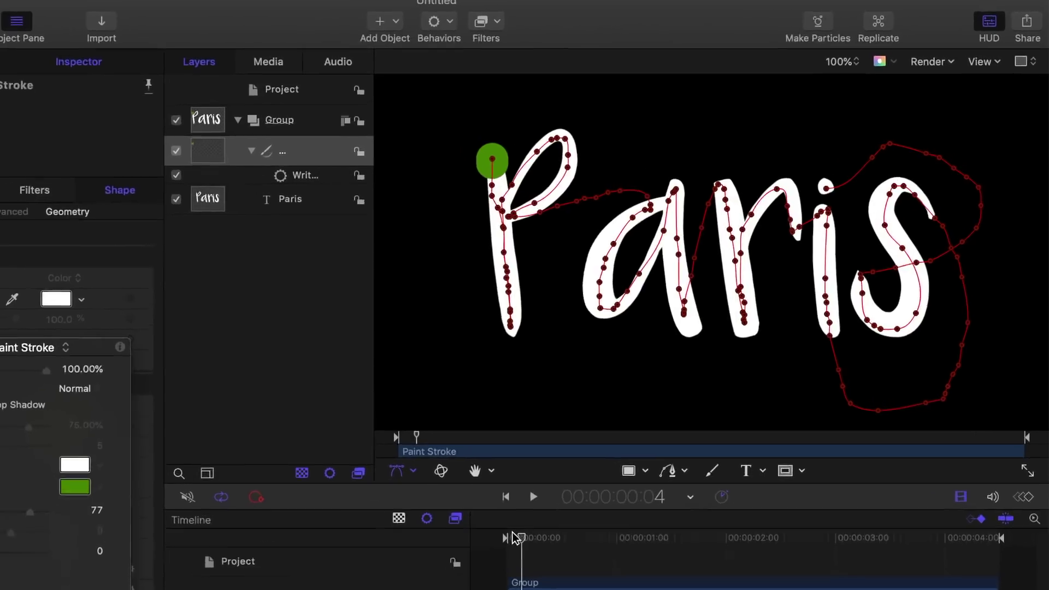
key("Right")
key("Right")
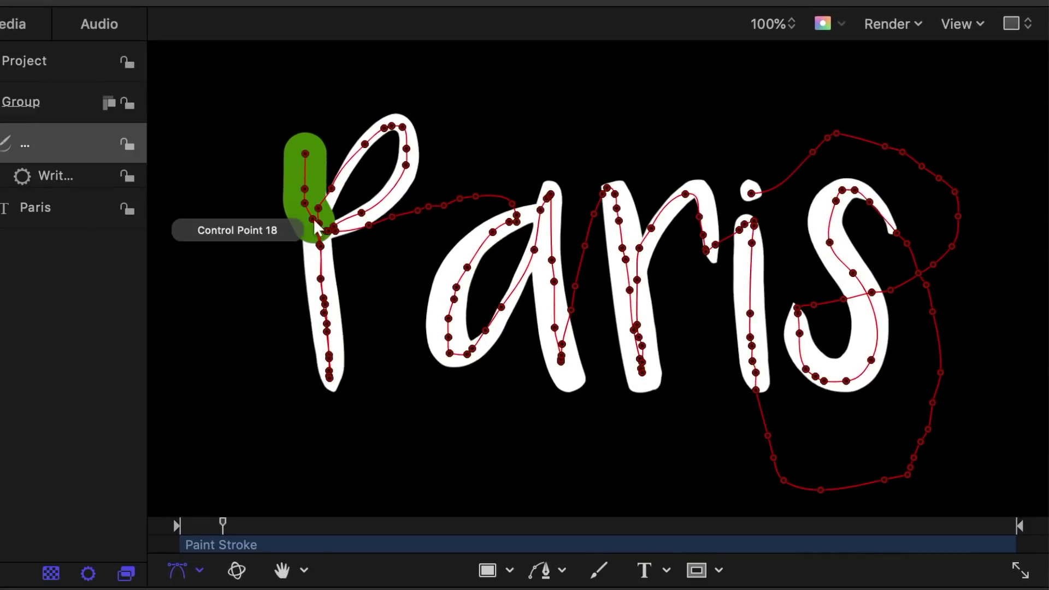
Step: Drag control points around the P, r and s so the stroke covers every letter
mouse_move(316, 229)
left_mouse_down()
mouse_move(303, 225)
mouse_move(314, 243)
left_mouse_up()
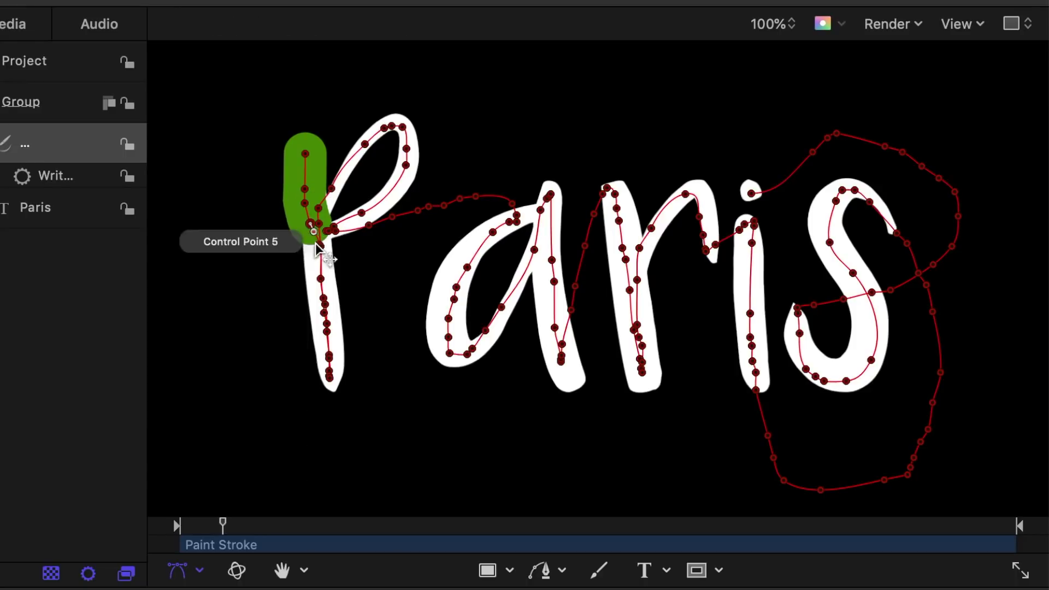
key("space")
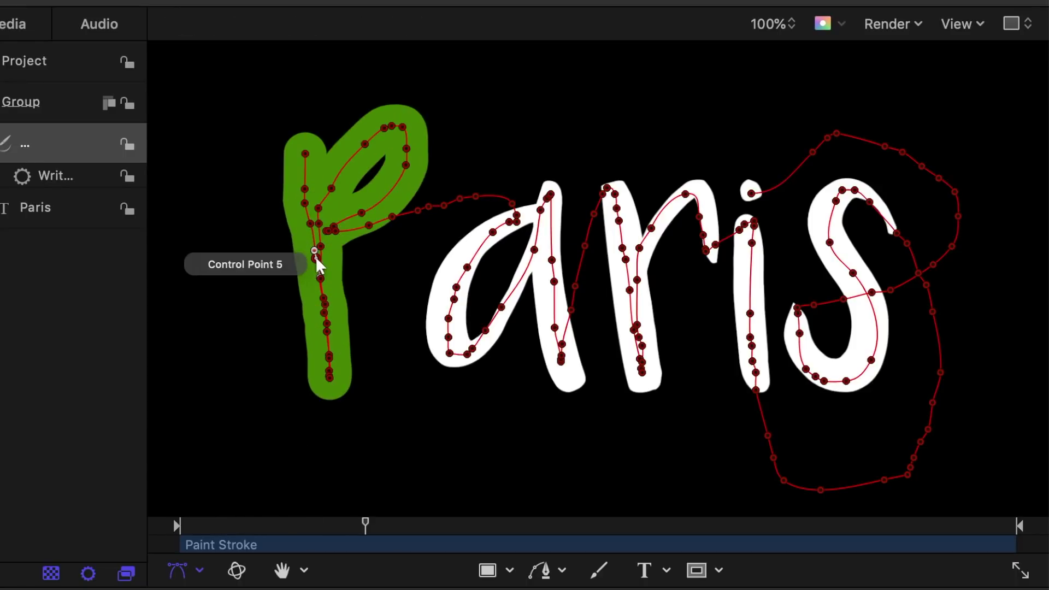
mouse_move(511, 206)
left_mouse_down()
mouse_move(516, 178)
mouse_move(500, 240)
mouse_move(510, 228)
left_mouse_up()
left_click_drag(454, 300, 445, 306)
left_click_drag(448, 319, 445, 323)
left_click_drag(607, 187, 589, 138)
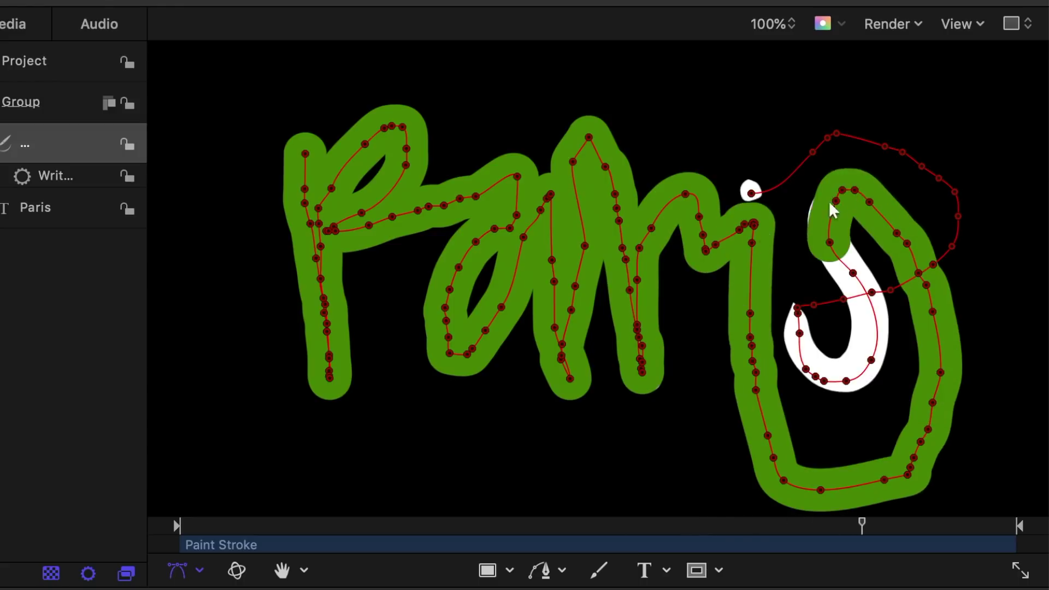
left_click_drag(872, 360, 814, 369)
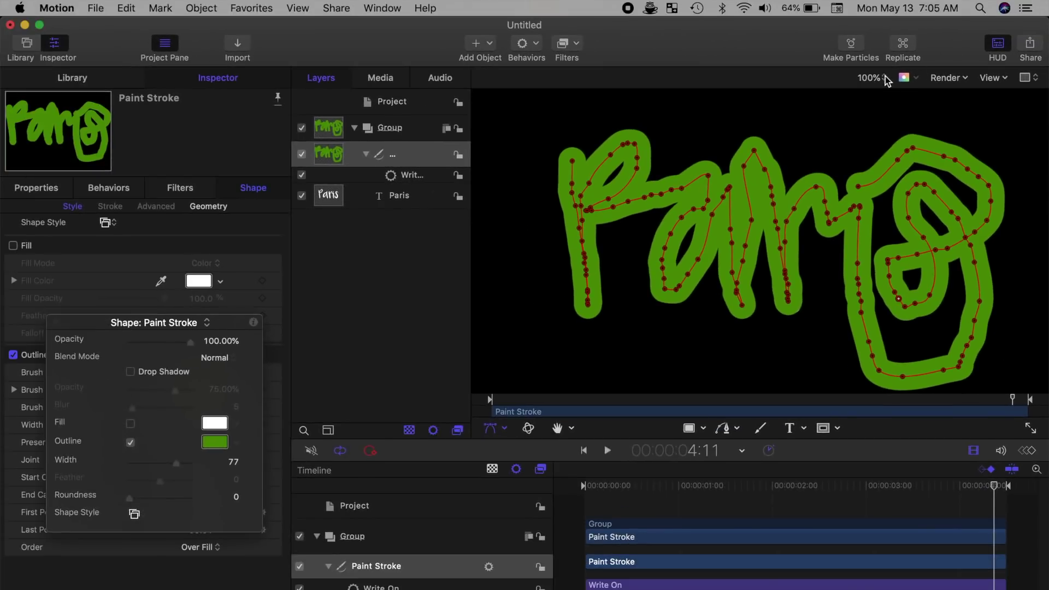
Step: Fit the canvas in view and add an image mask to the Paris text layer
left_click(886, 79)
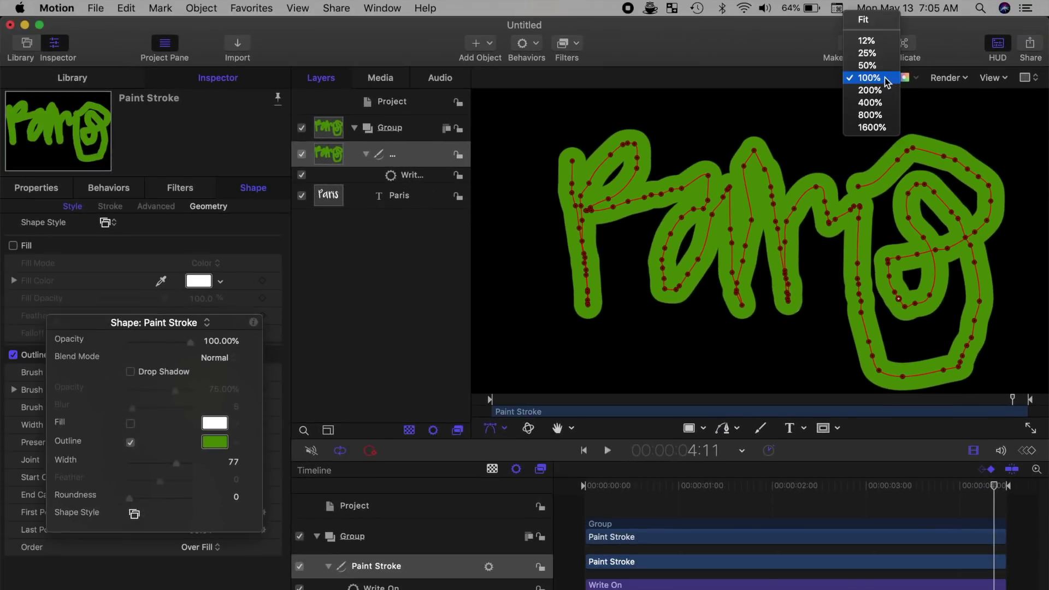
left_click(877, 23)
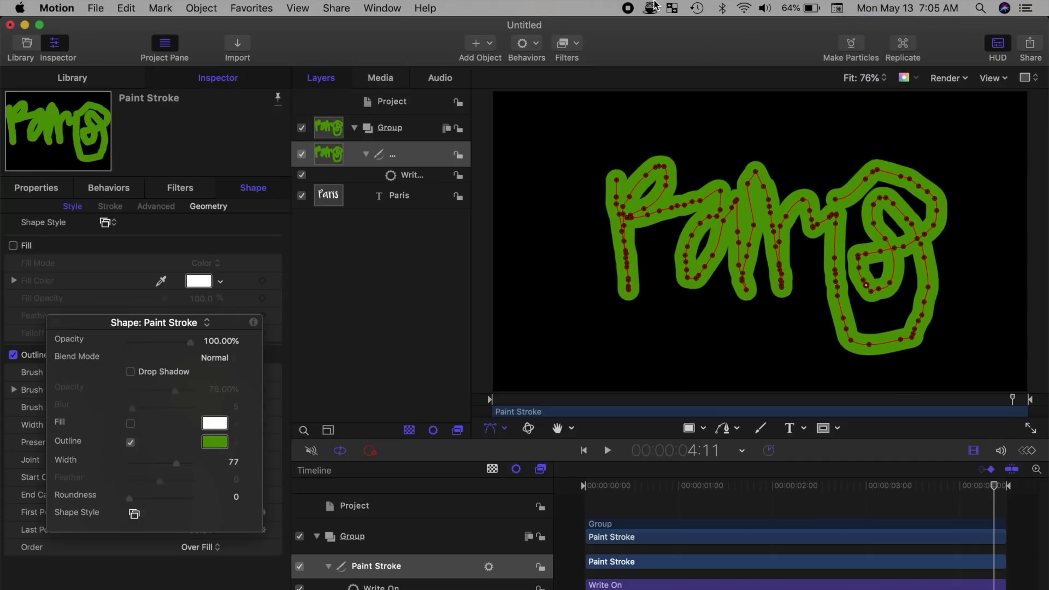
left_click(398, 198)
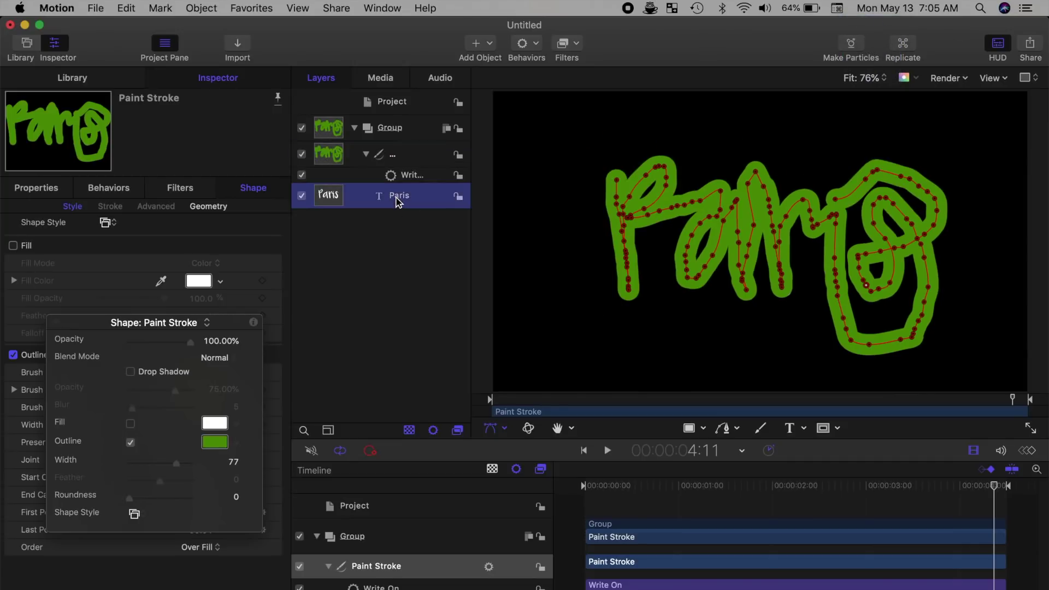
right_click(396, 198)
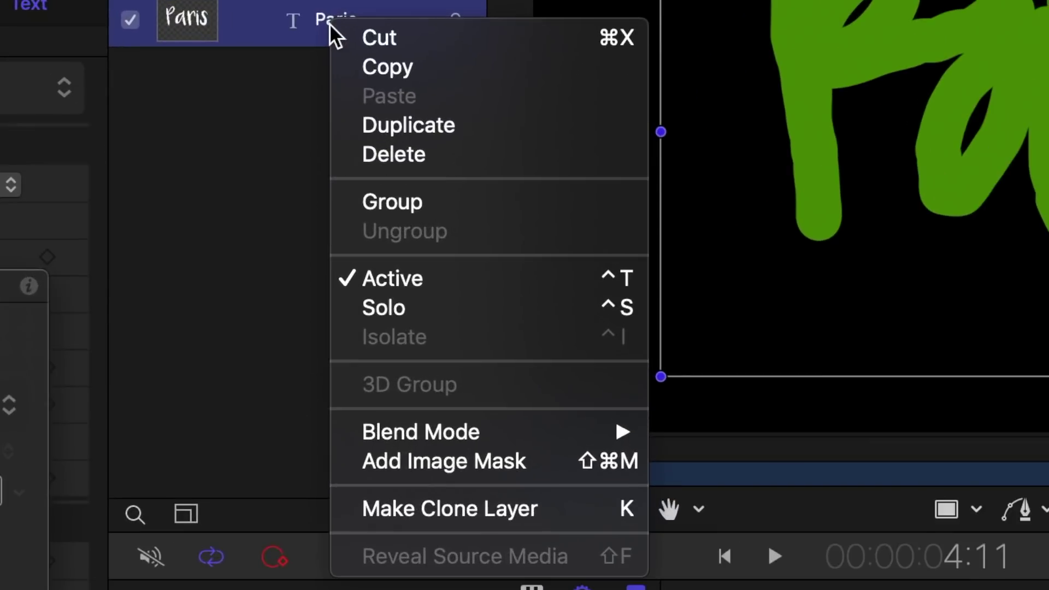
left_click(408, 463)
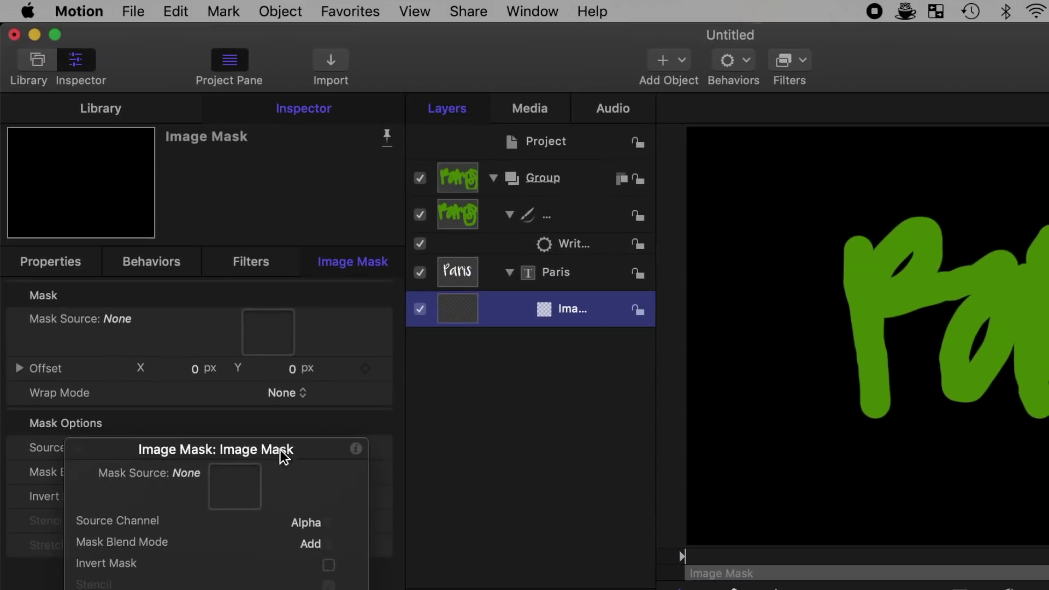
Step: Use the Paint Stroke layer as Mask Source and play the write-on from the start
left_click_drag(281, 453, 268, 583)
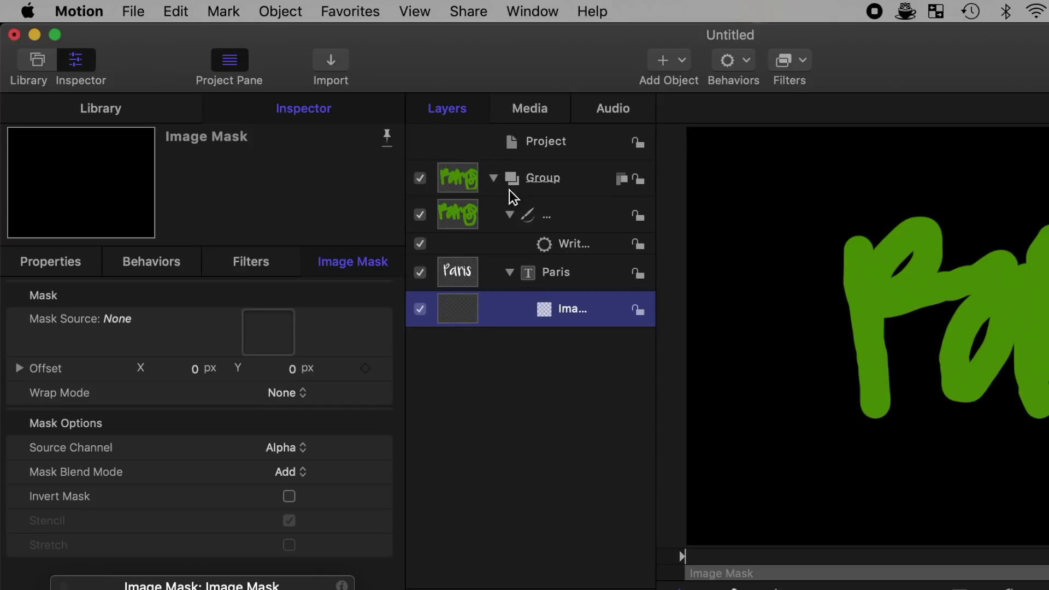
mouse_move(464, 225)
left_mouse_down()
mouse_move(382, 284)
mouse_move(261, 341)
left_mouse_up()
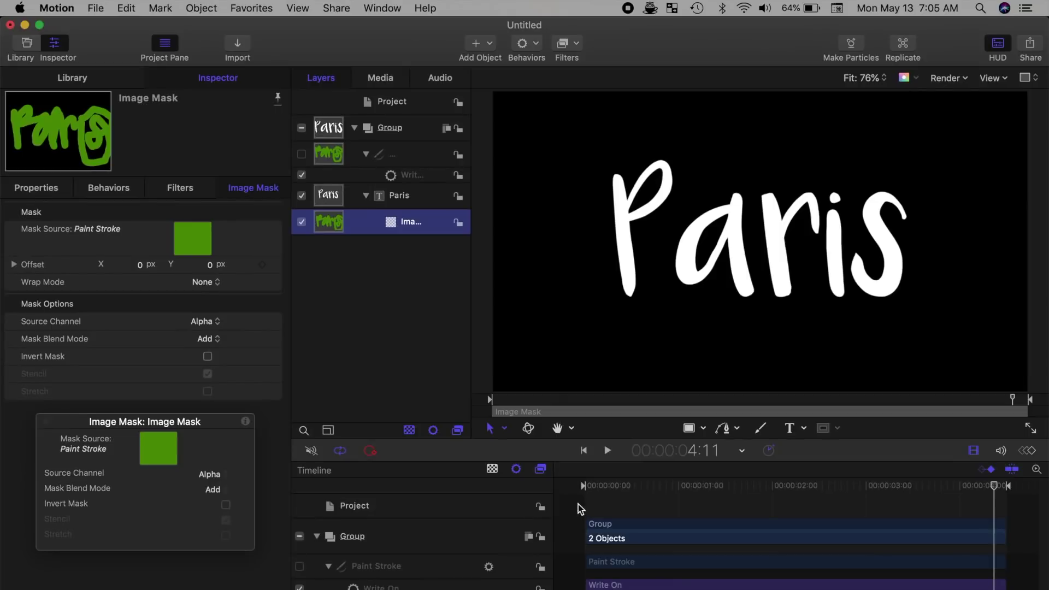
left_click(578, 506)
left_click_drag(995, 488, 569, 515)
key("space")
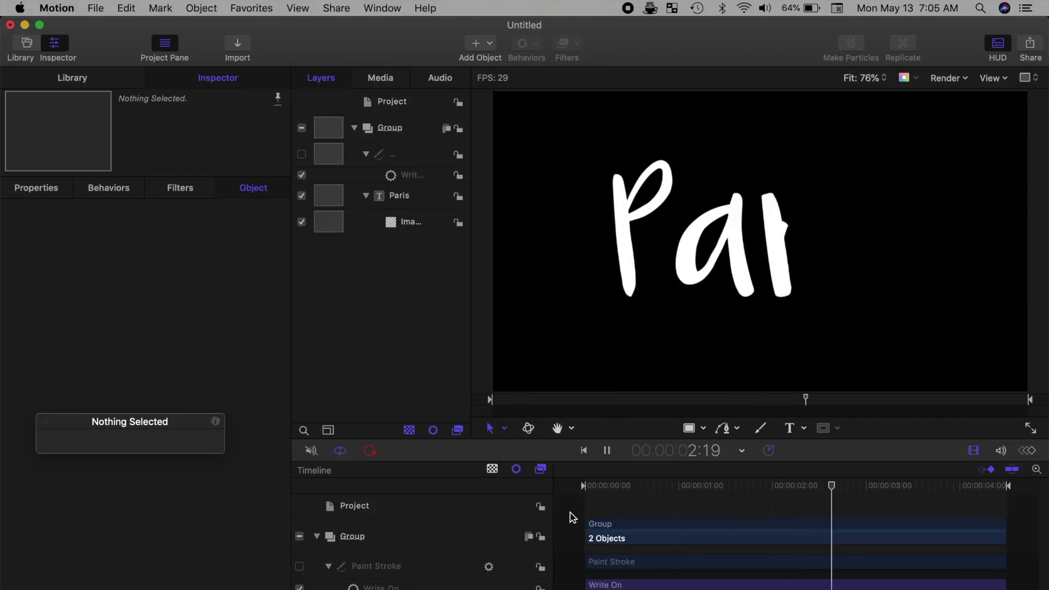
key("space")
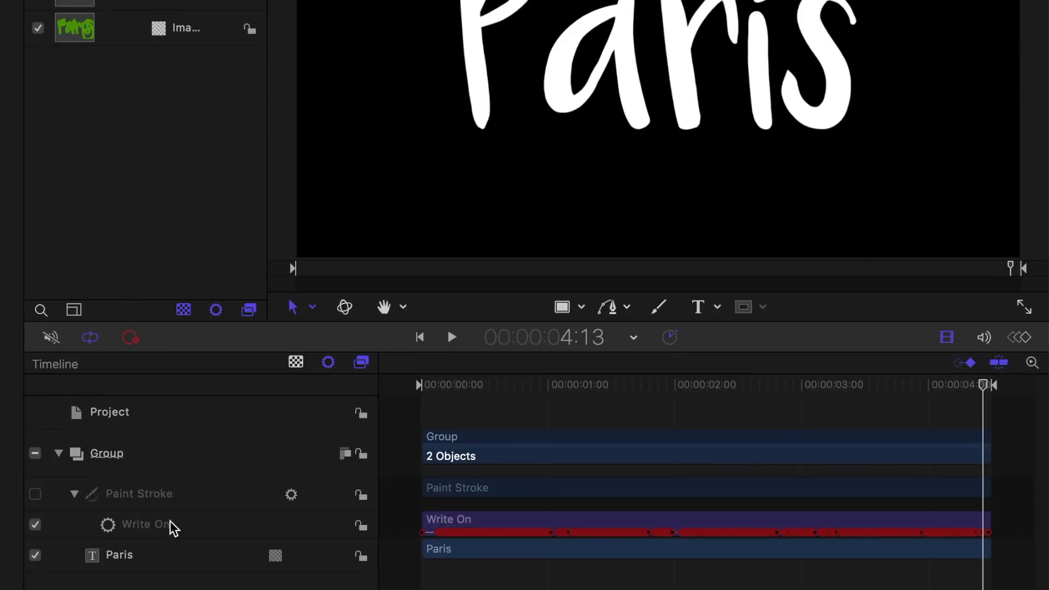
Step: Trim the Write On behaviour to end around 1:20 and preview the faster reveal
left_click(173, 527)
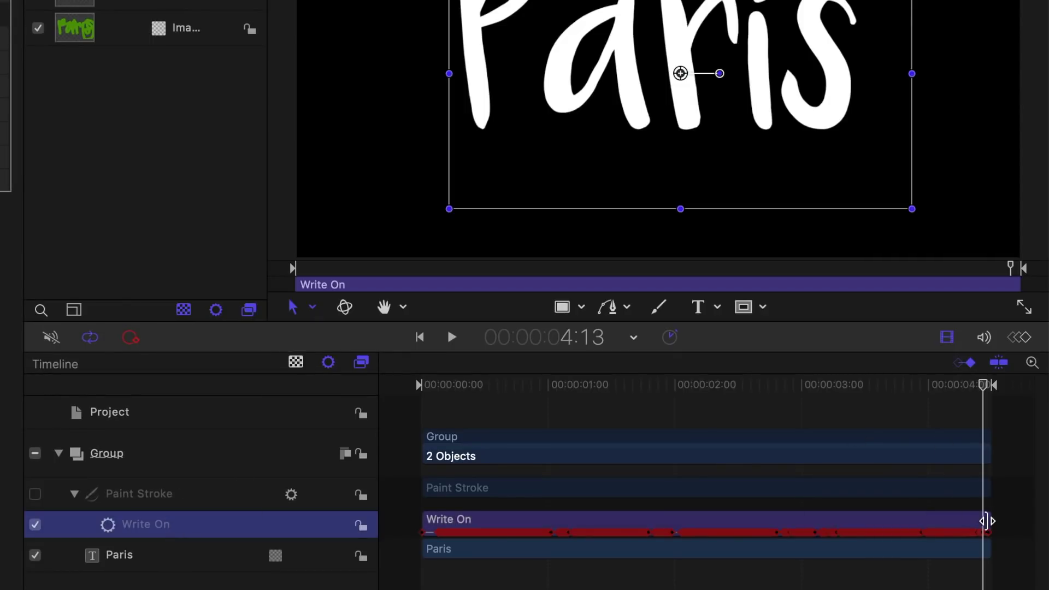
left_click_drag(987, 521, 612, 525)
left_click(426, 421)
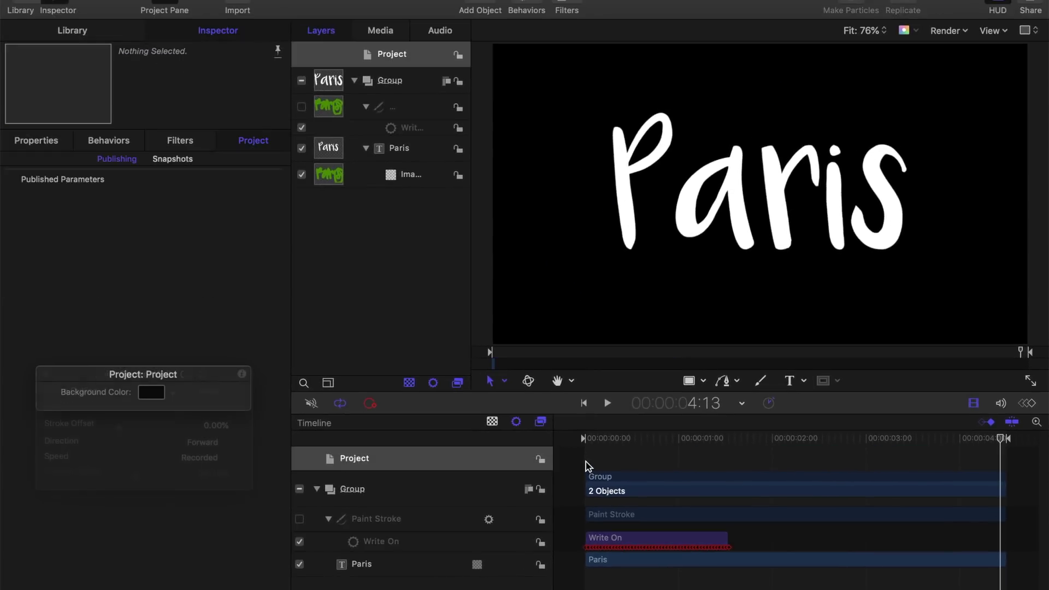
key("space")
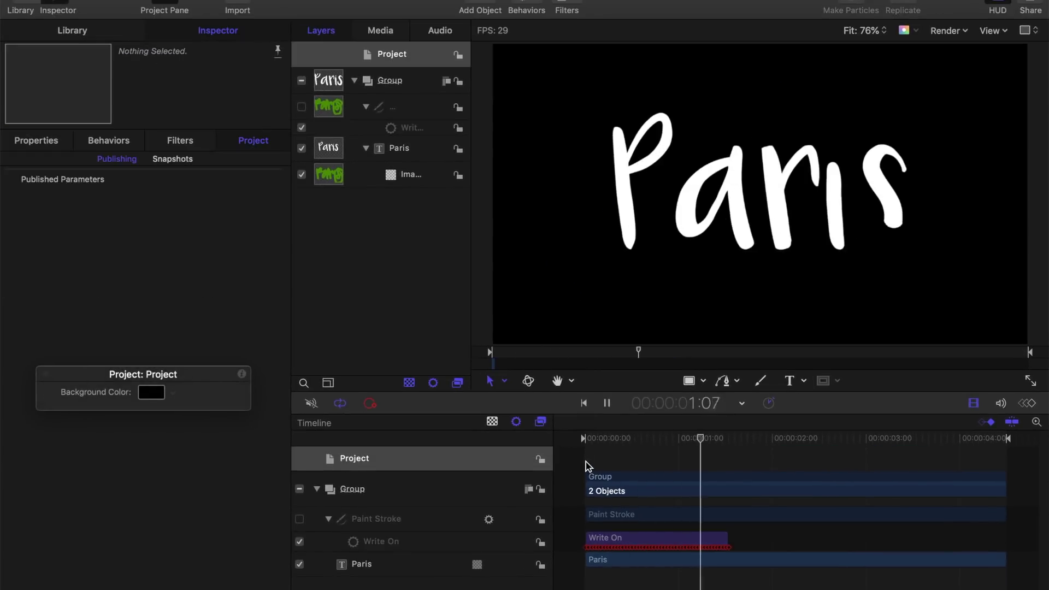
key("space")
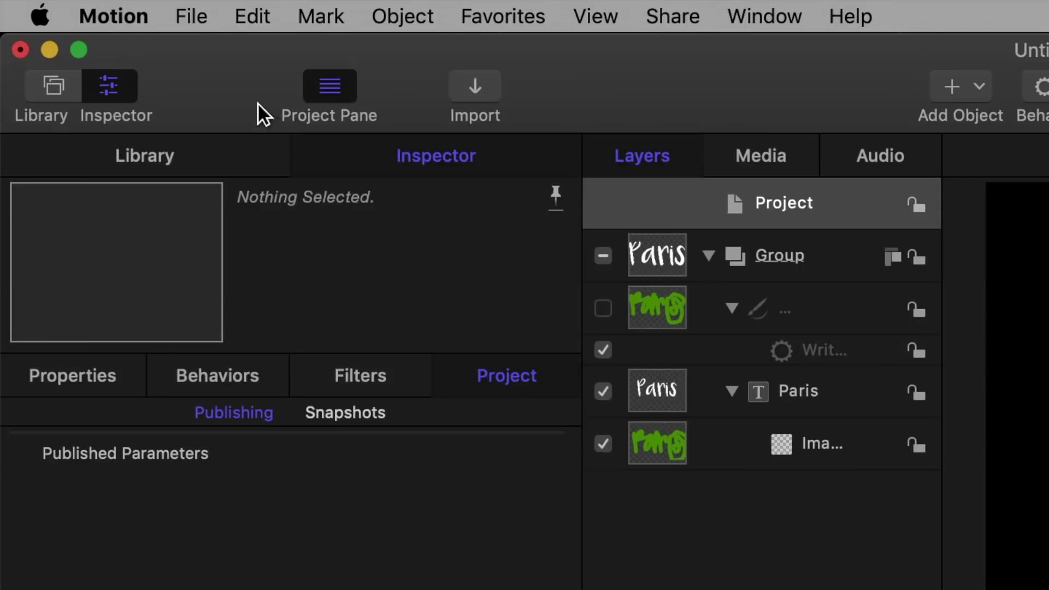
Step: Publish the template as 'Paris' in a new 'Custom Titles' category
left_click(190, 15)
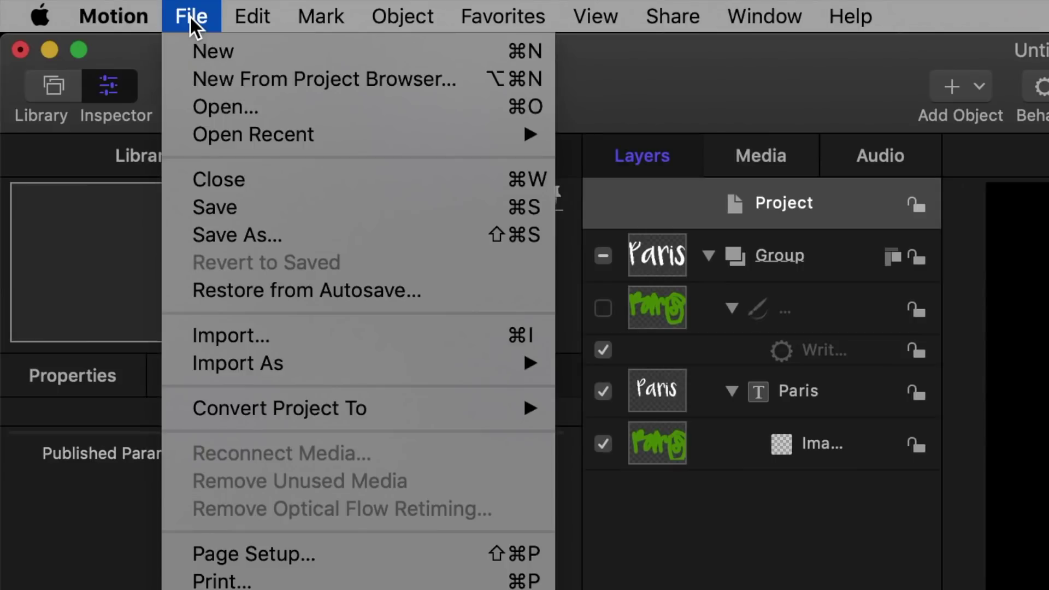
left_click(227, 232)
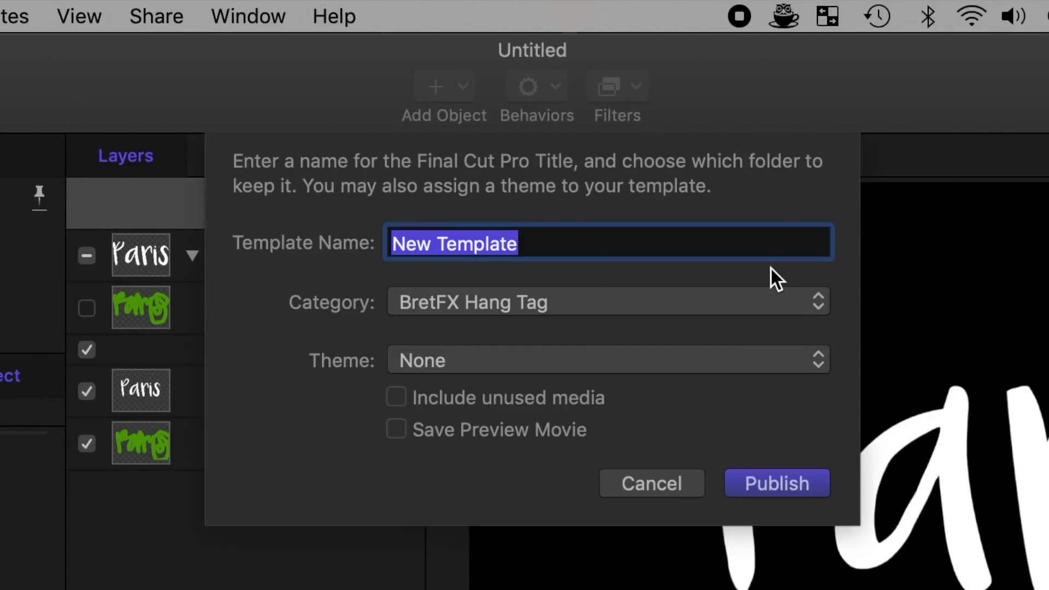
type("Paris")
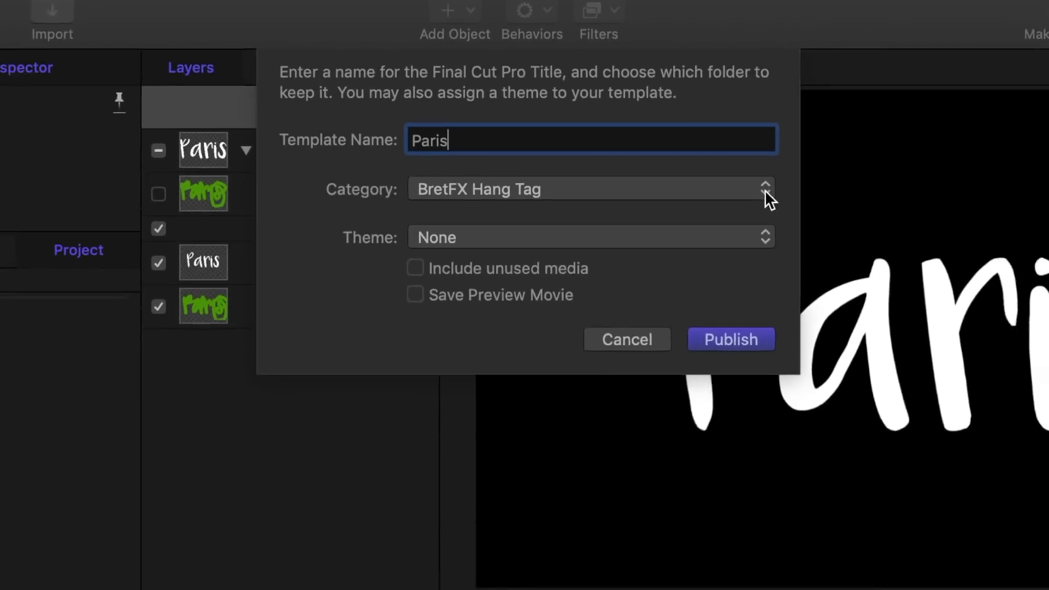
left_click(819, 306)
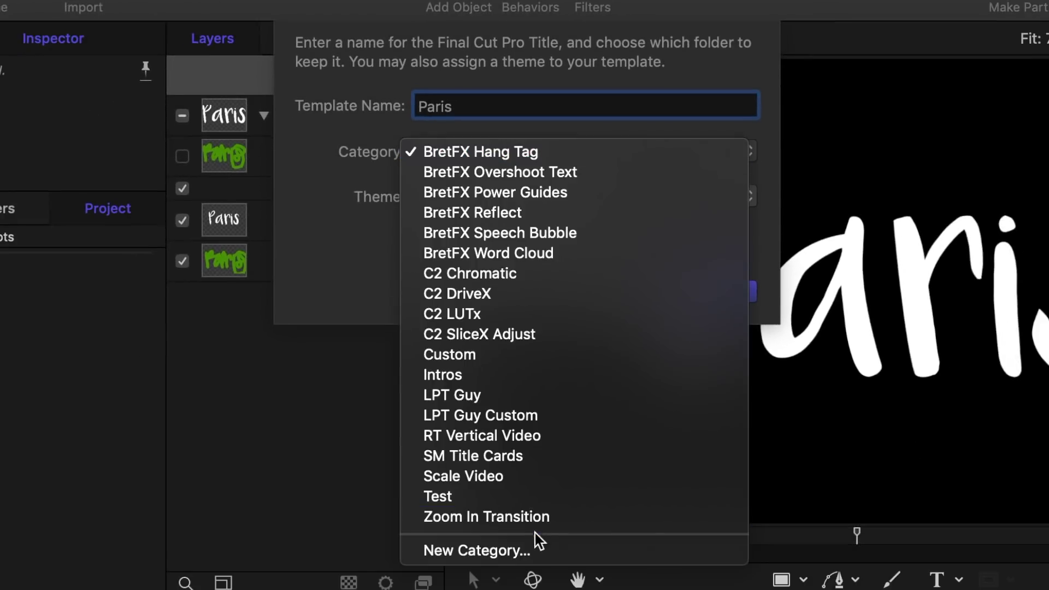
left_click(533, 551)
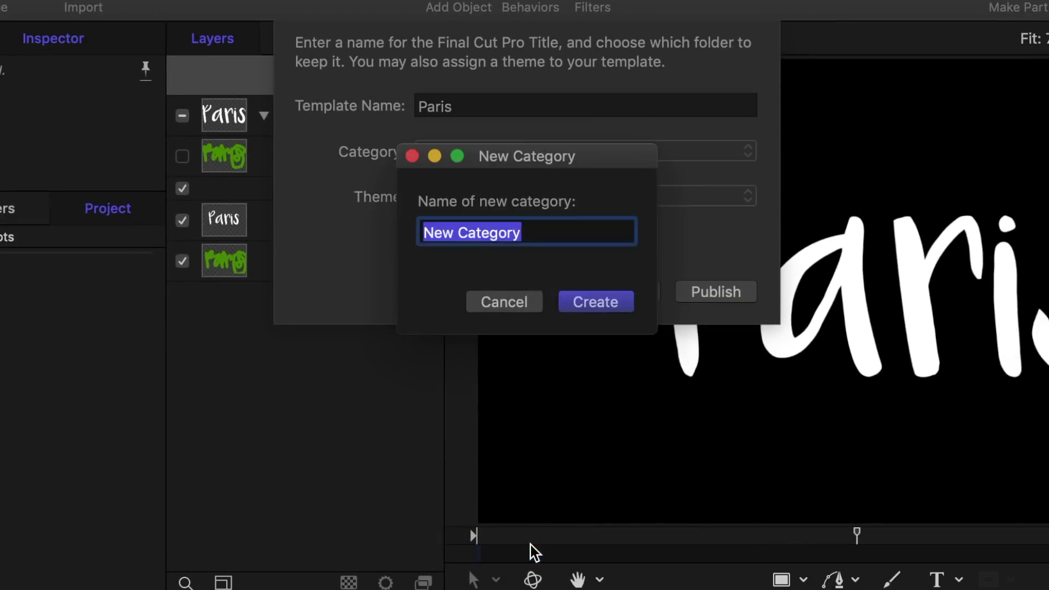
type("Custom Titles")
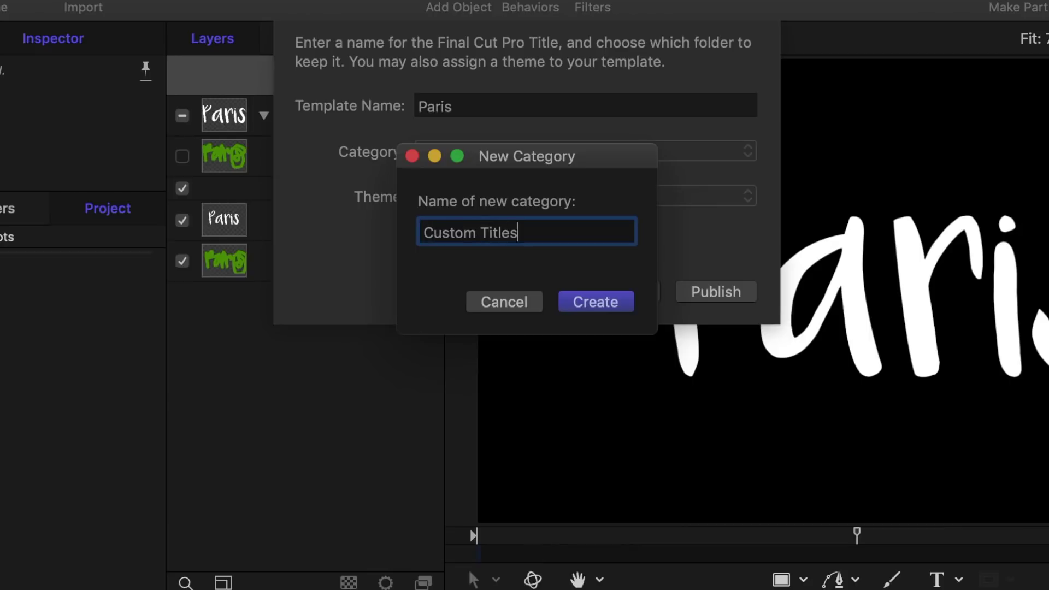
left_click(605, 307)
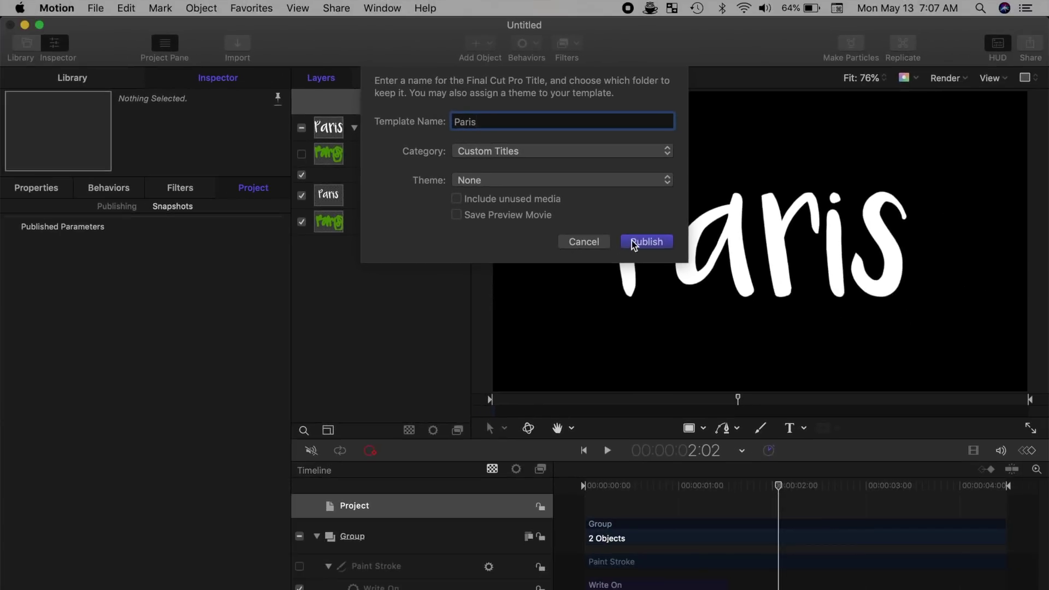
left_click(647, 241)
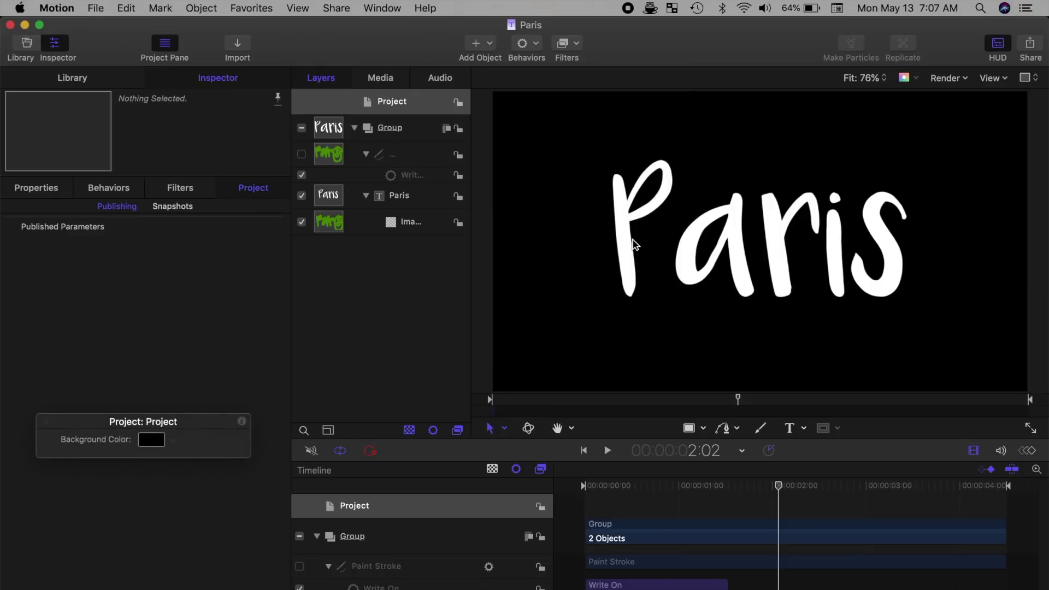
Step: Switch to Final Cut Pro and show the Custom Titles category in the Titles browser
key("super+Tab")
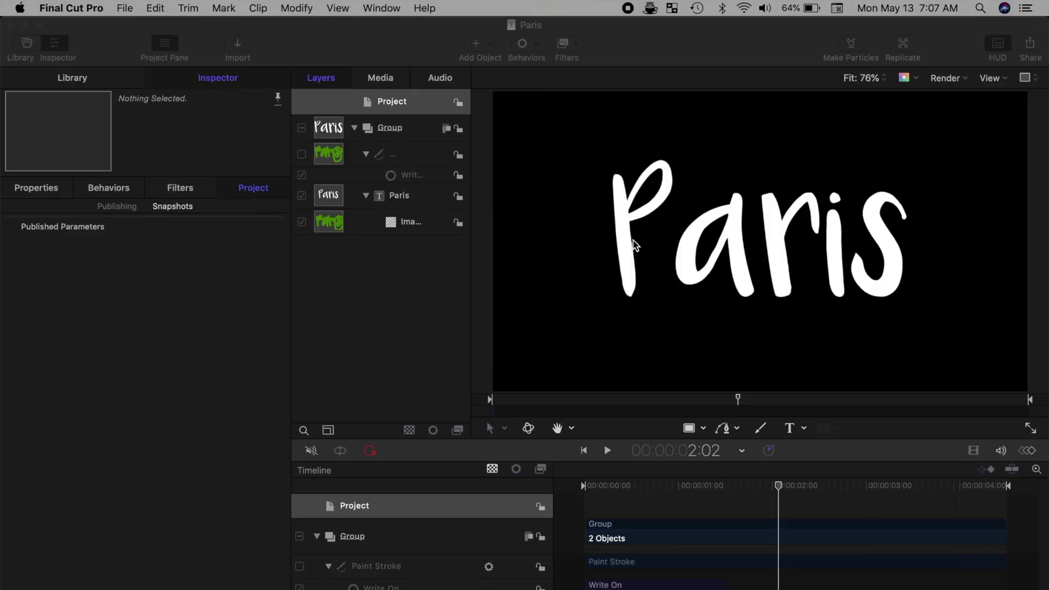
key("super+Tab")
key("super+Tab")
key("super+Tab")
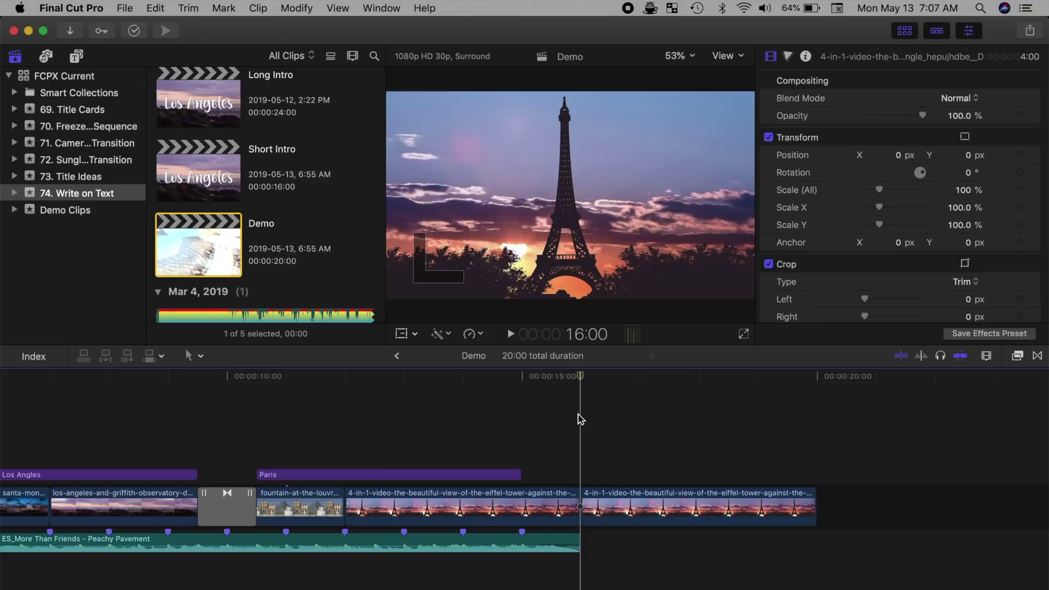
left_click(77, 57)
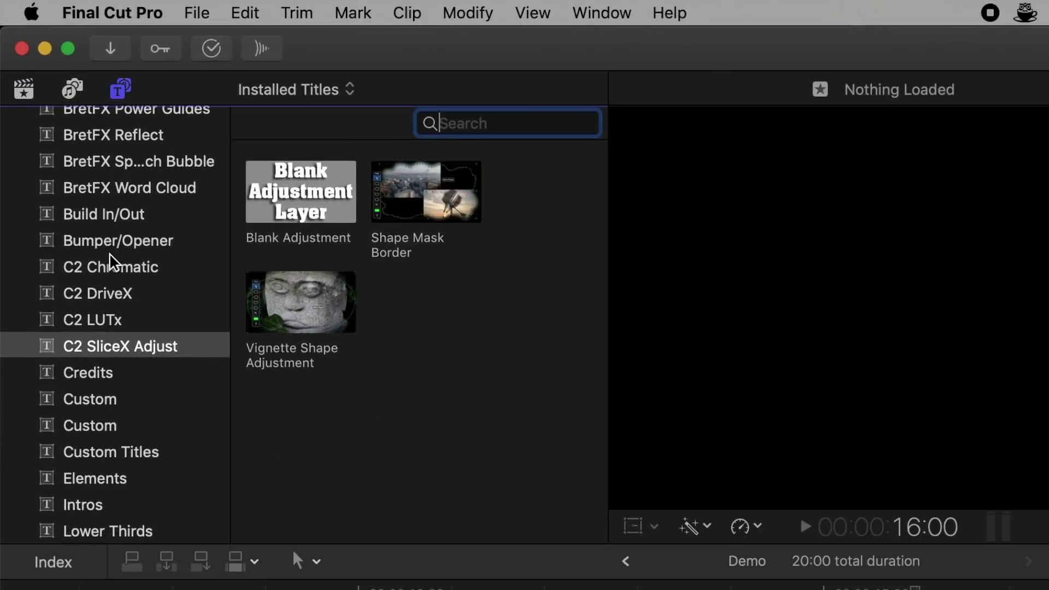
scroll(112, 445, "down", 5)
left_click(118, 324)
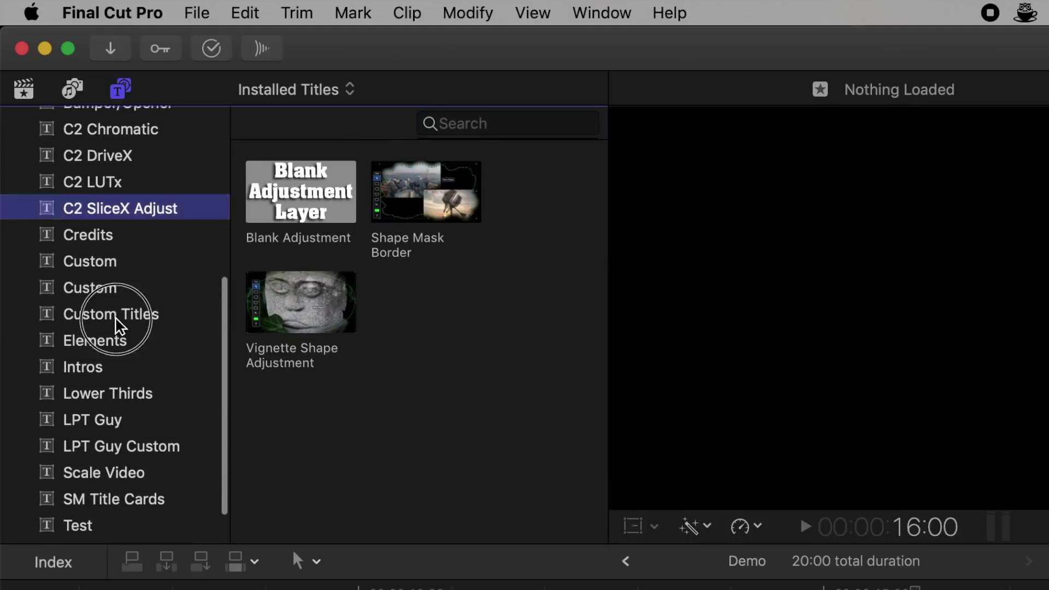
Step: Connect the Paris title at the 16:00 playhead and play it over the Eiffel Tower clip
left_click(286, 206)
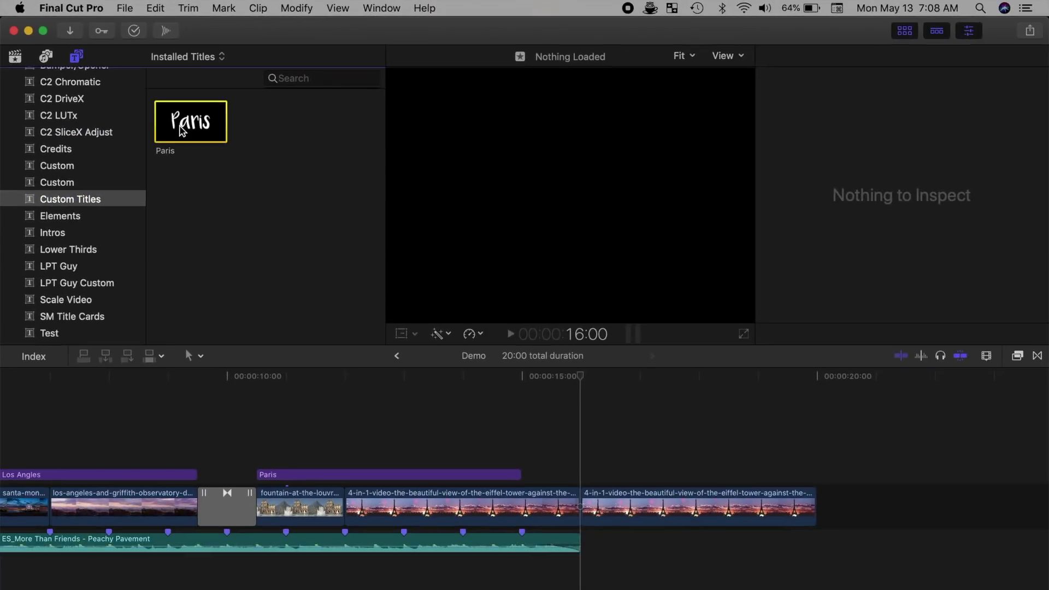
key("q")
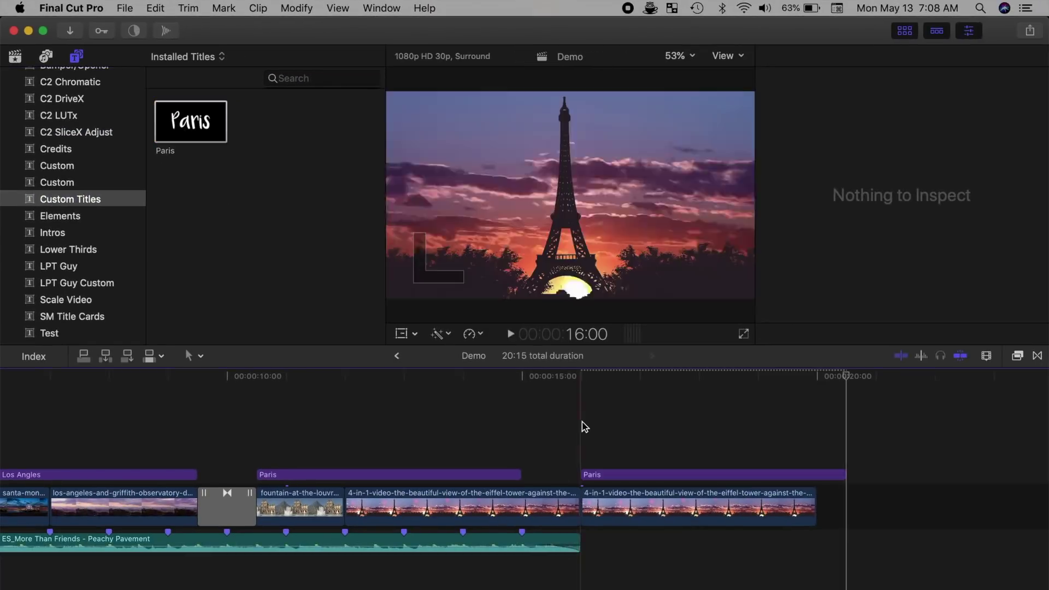
key("space")
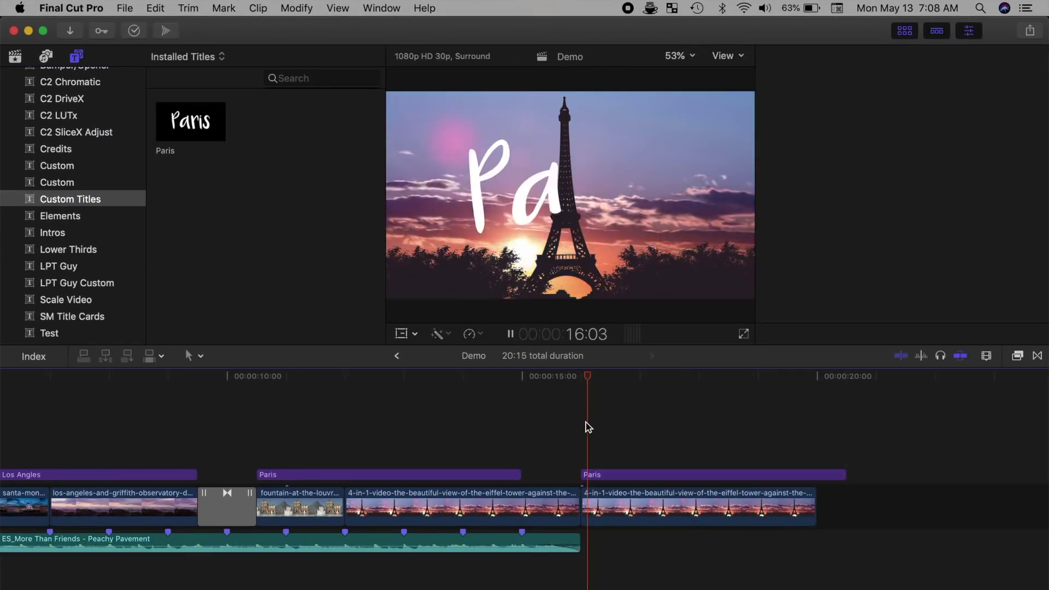
key("space")
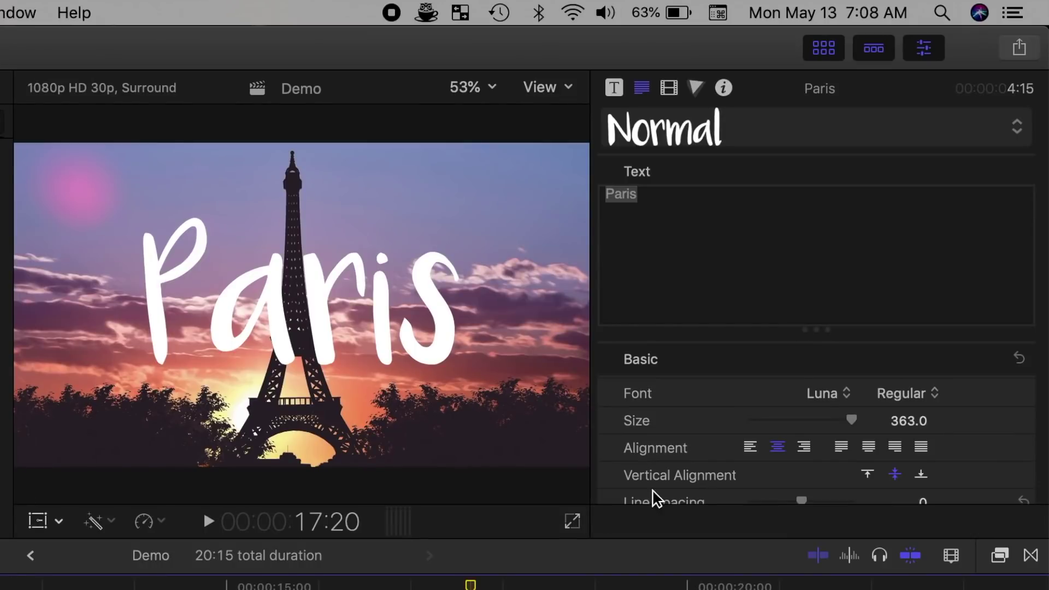
Step: Keep the font size at 363, scale the Paris title to 133%, and drag it lower over the tower
left_click(851, 421)
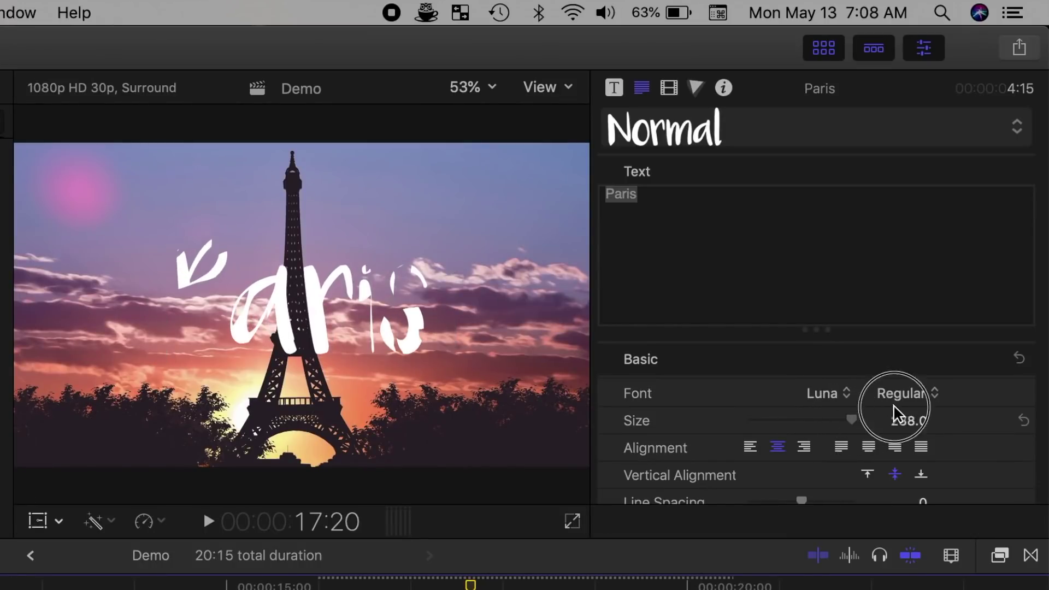
mouse_move(916, 426)
left_mouse_down()
mouse_move(945, 421)
mouse_move(920, 421)
mouse_move(916, 432)
left_mouse_up()
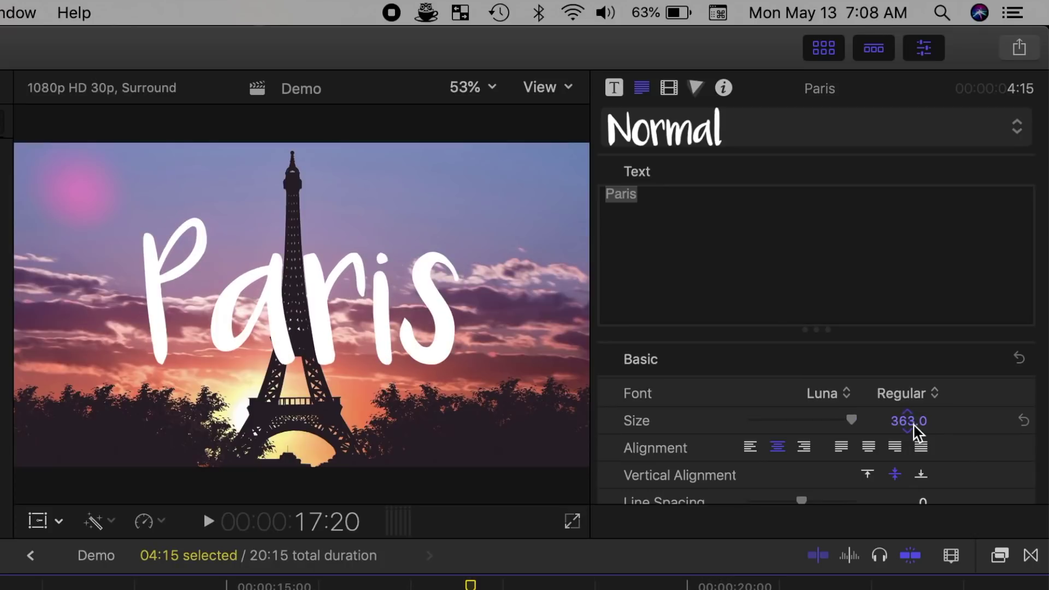
left_click(676, 89)
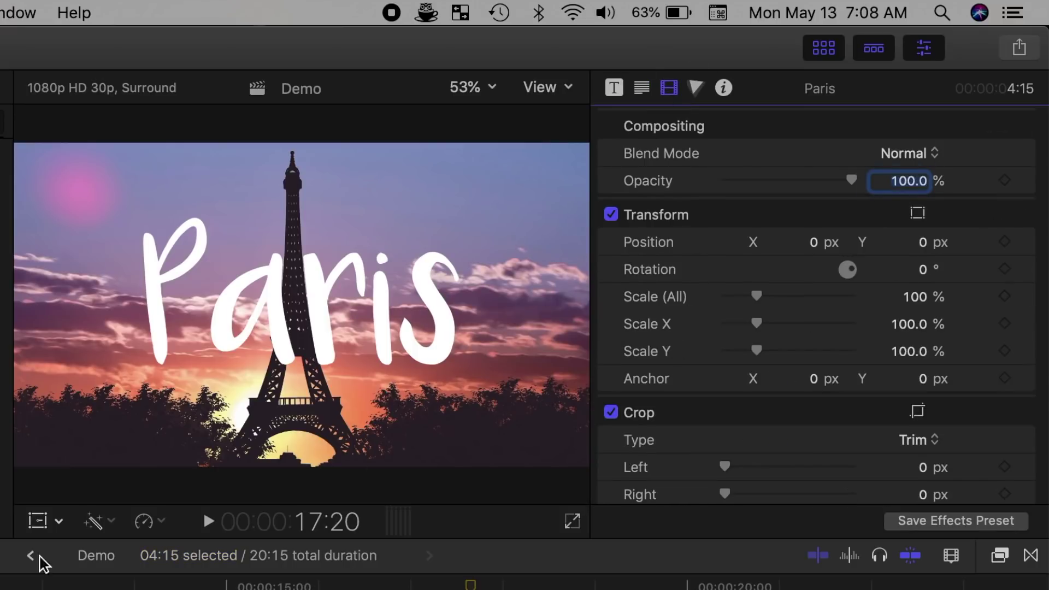
left_click(43, 515)
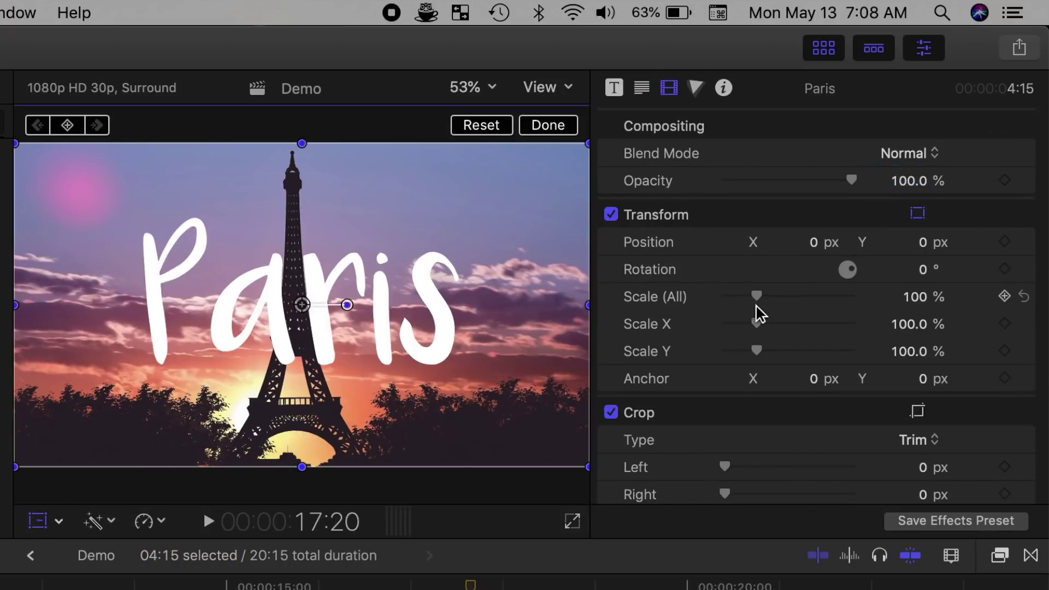
left_click_drag(756, 300, 767, 305)
left_click(302, 311)
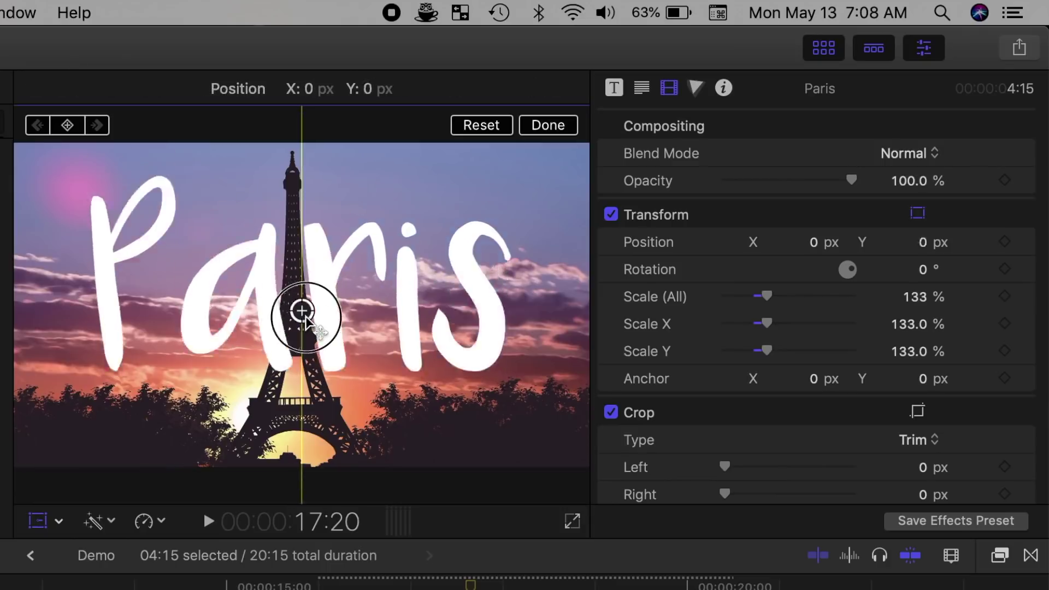
left_click_drag(306, 317, 303, 373)
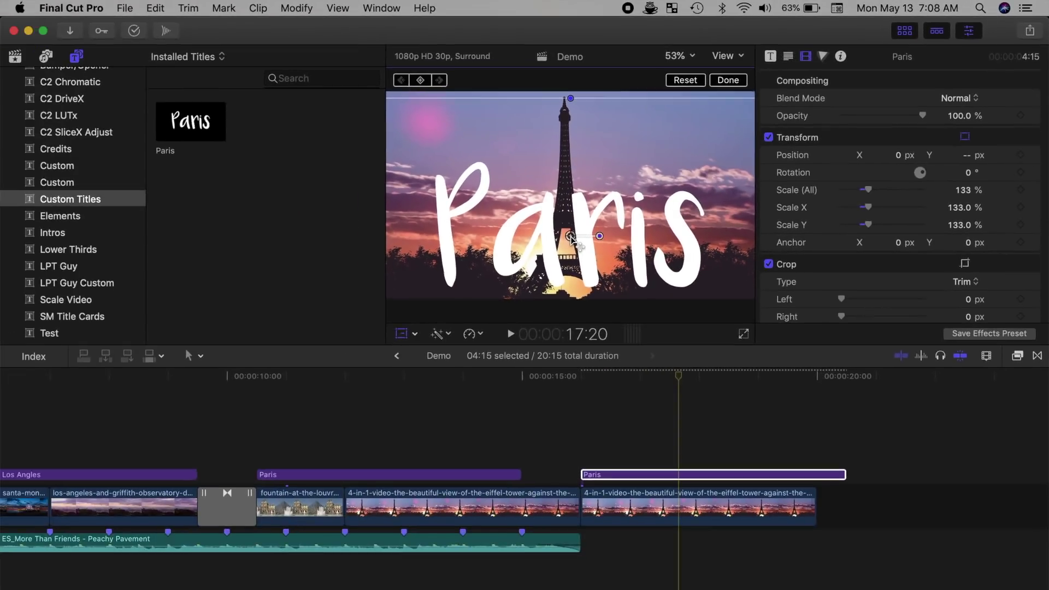
Step: Exit the Transform tool with Done to apply the 133% scale and new position
left_click(723, 82)
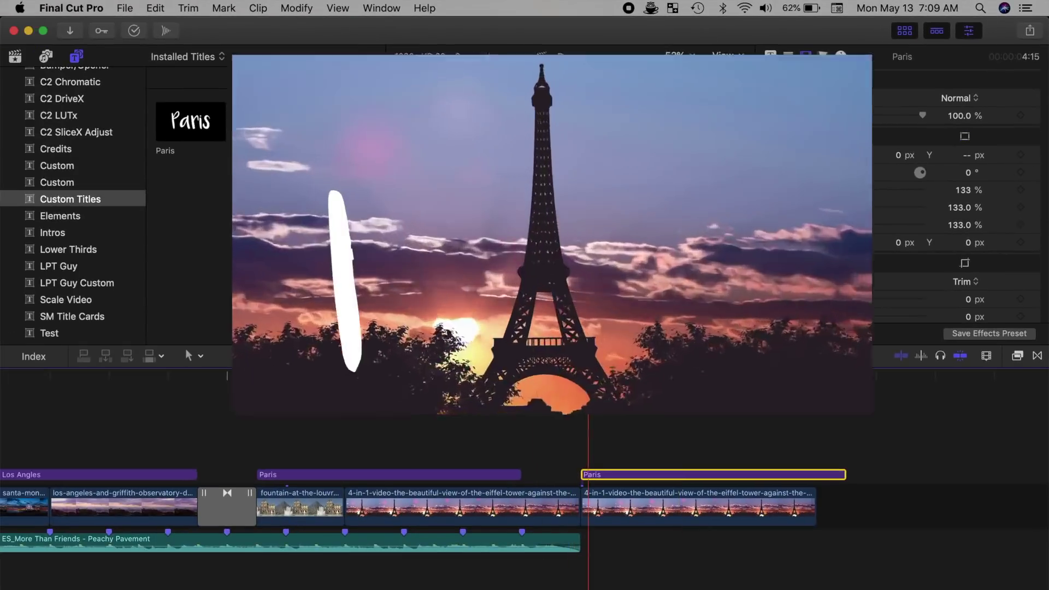